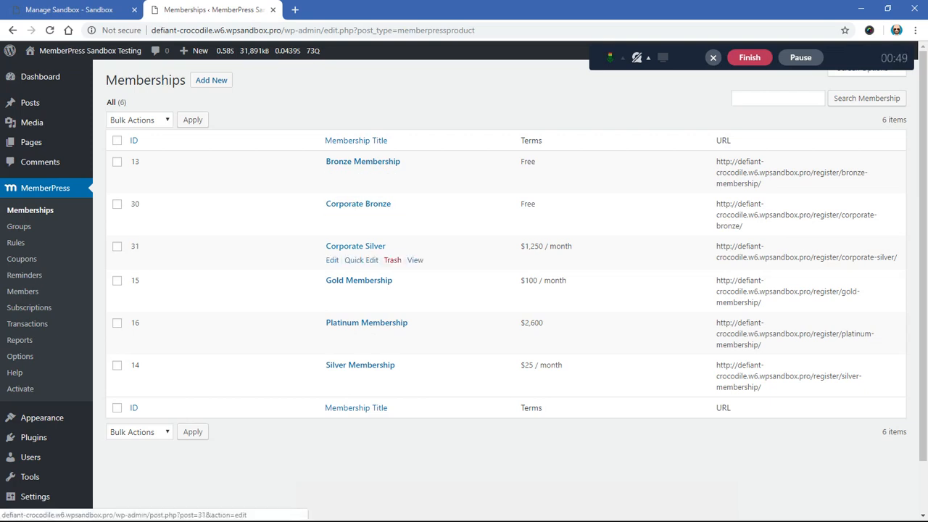
# Step: Look over the membership groups, and check the install status of the Corporate Accounts add-on in the MemberPress add-ons list
pyautogui.click(19, 226)
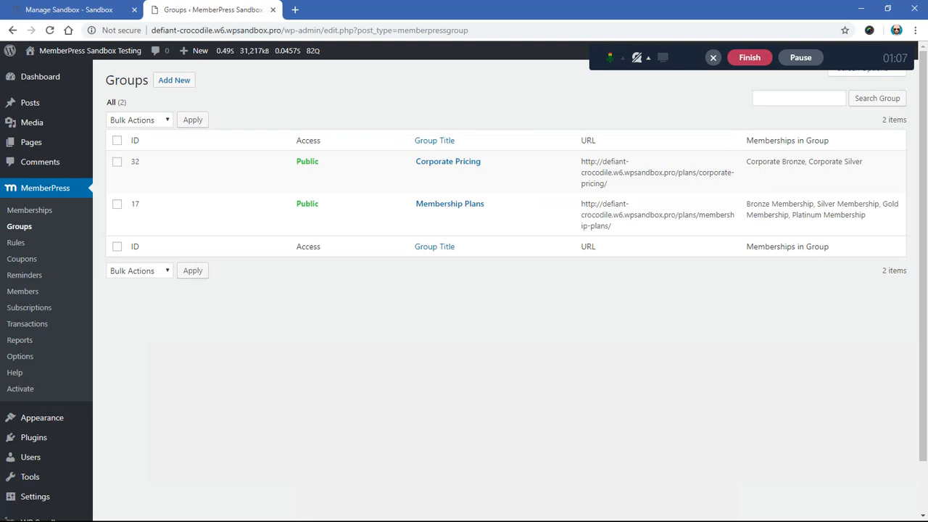
pyautogui.click(20, 389)
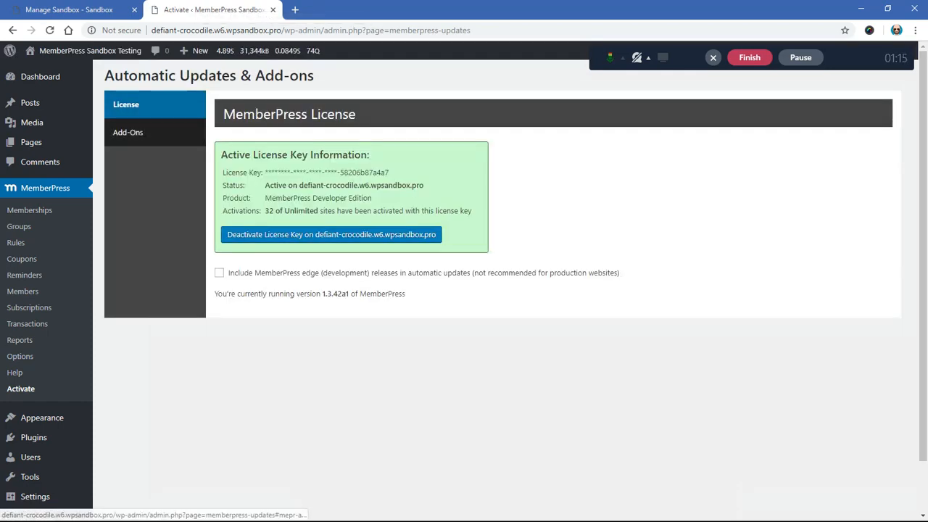
pyautogui.click(128, 132)
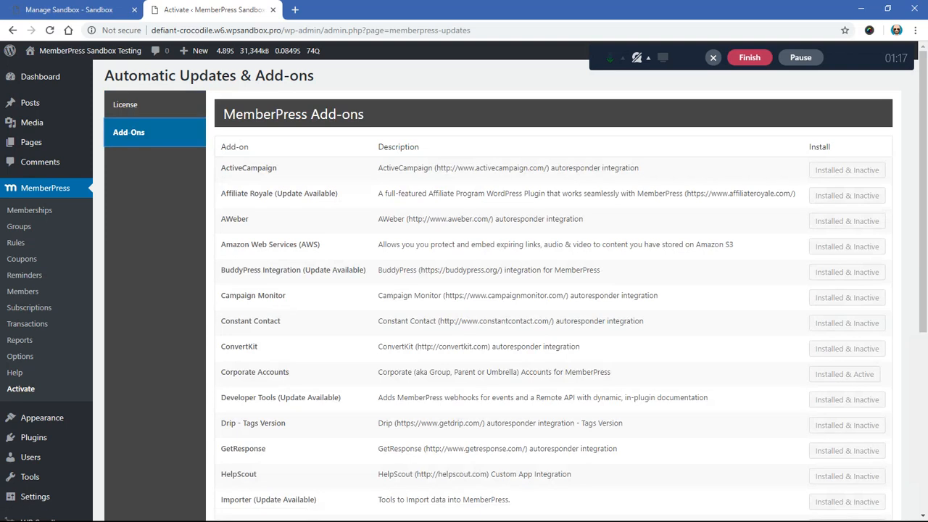
pyautogui.scroll(-1, 498, 290)
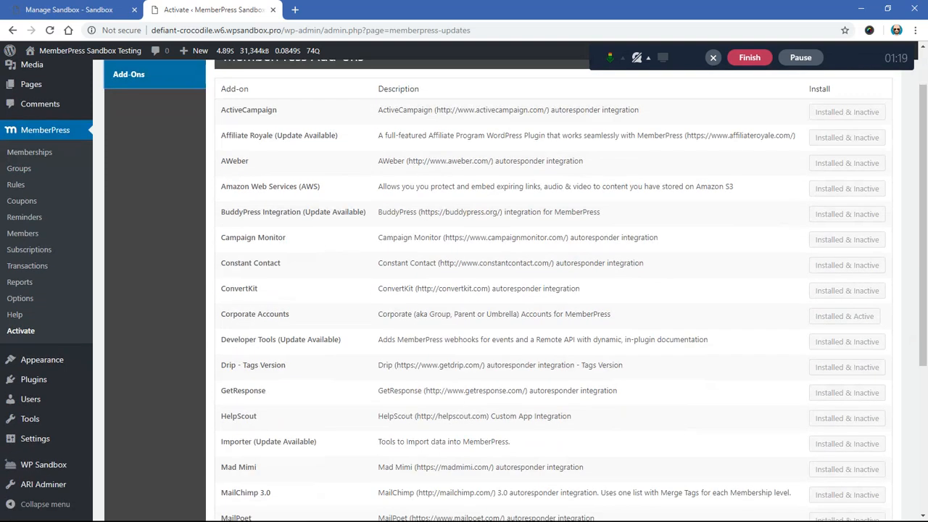
pyautogui.moveTo(221, 314); pyautogui.dragTo(290, 314)
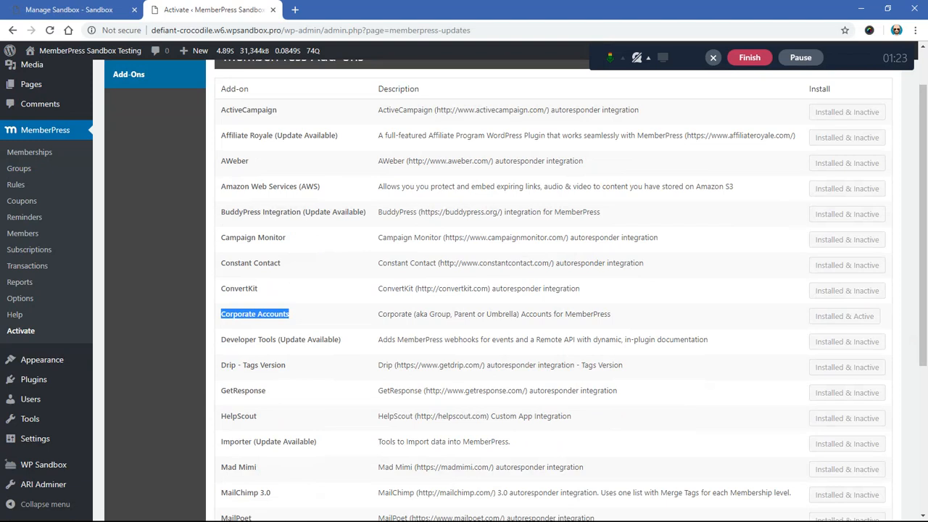
pyautogui.scroll(1, 498, 290)
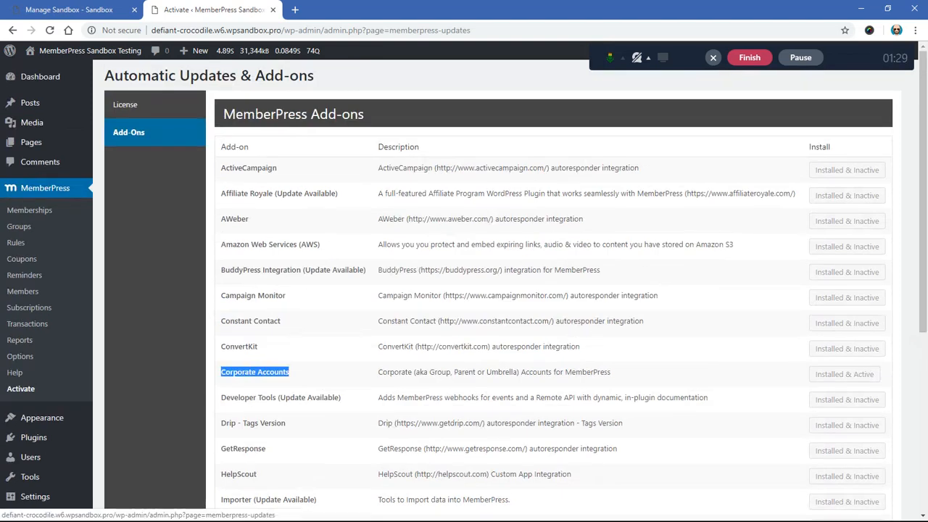
pyautogui.click(155, 370)
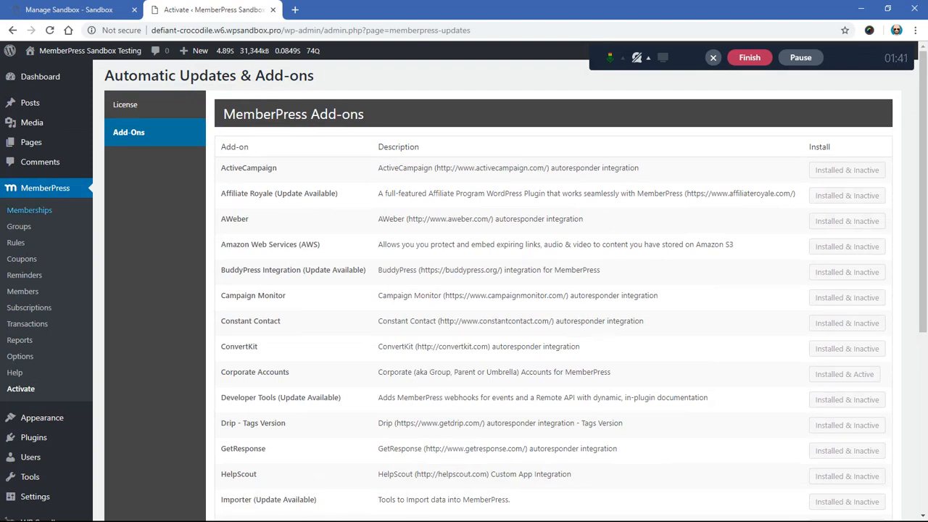
# Step: Start a new membership titled "Corporate Gold"
pyautogui.click(30, 210)
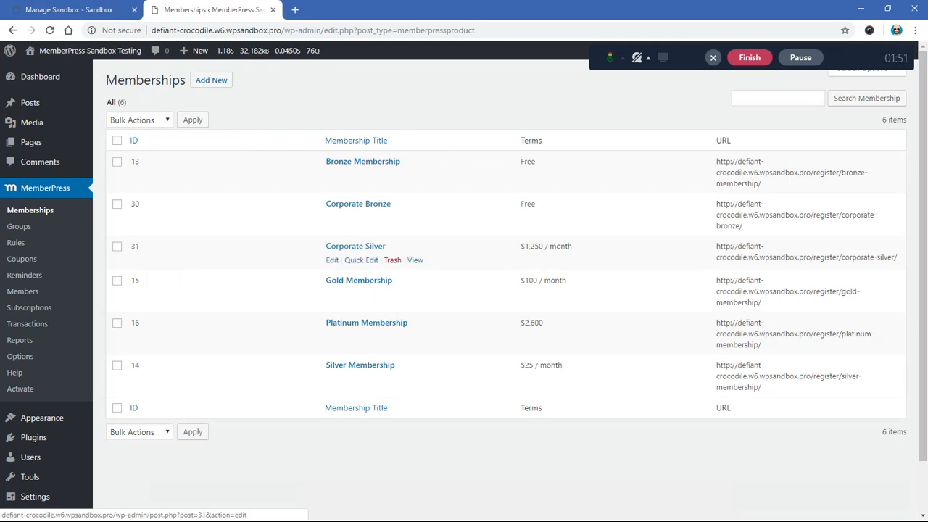
pyautogui.click(211, 80)
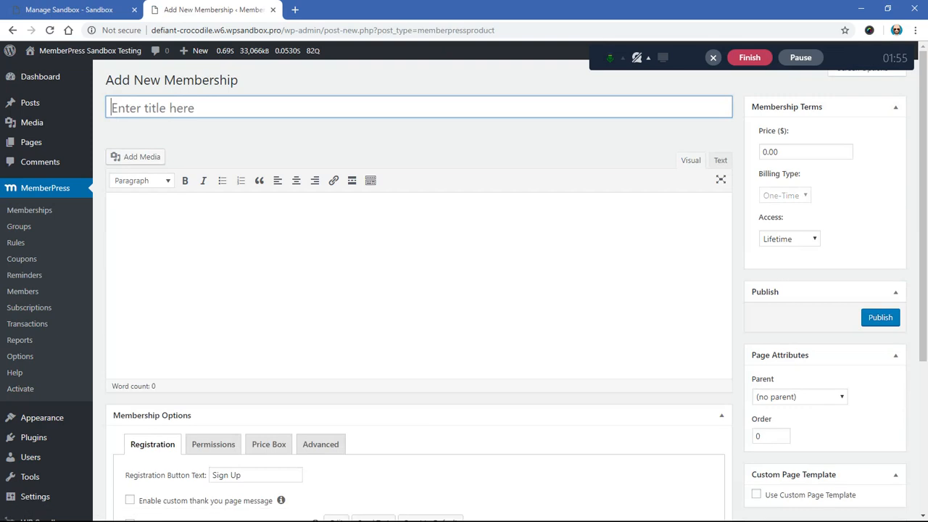
pyautogui.write('Corpora')
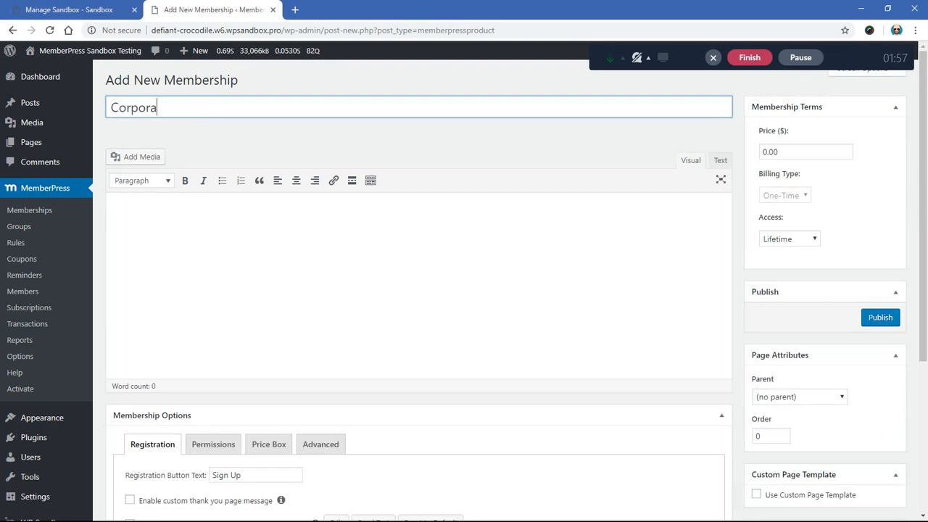
pyautogui.write('te Gold')
pyautogui.click(770, 152)
pyautogui.click(876, 174)
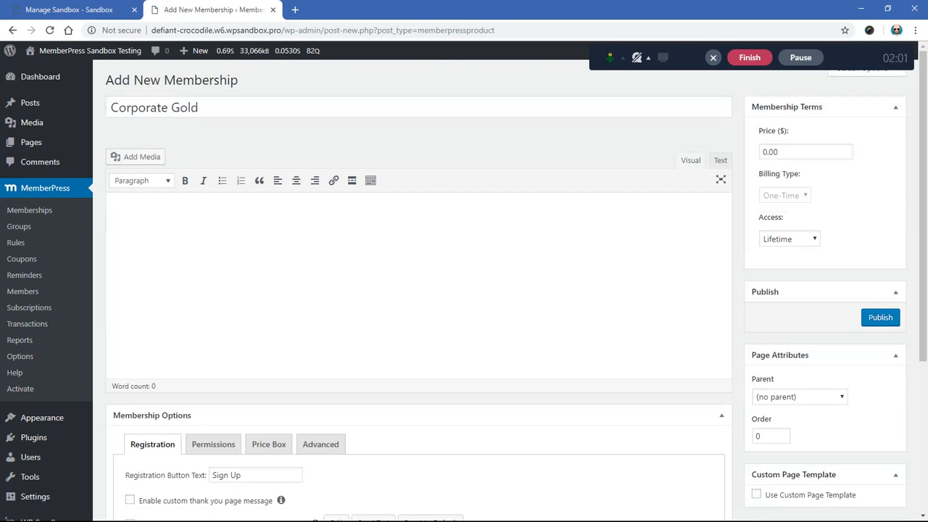
# Step: Make subscribers to the Corporate Gold membership corporate accounts with a maximum of 50 sub-accounts
pyautogui.click(321, 444)
pyautogui.scroll(-3, 320, 444)
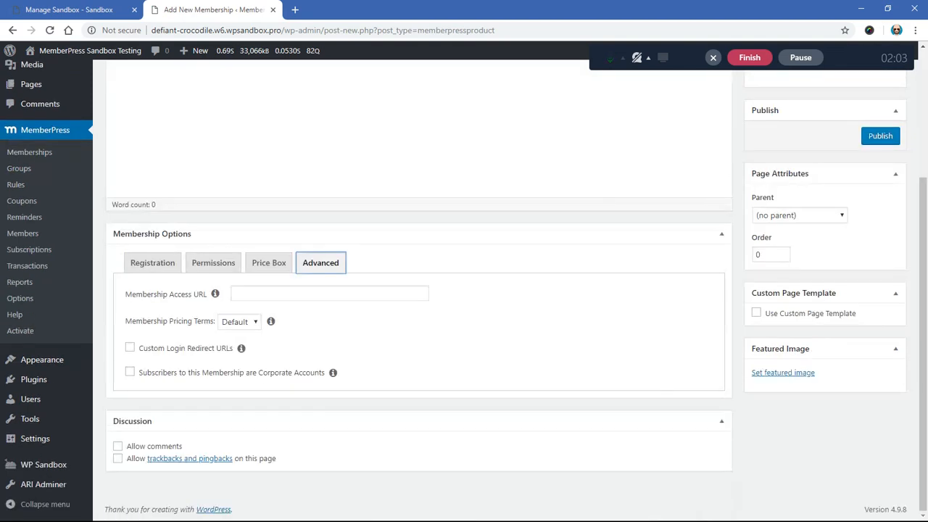
pyautogui.click(130, 372)
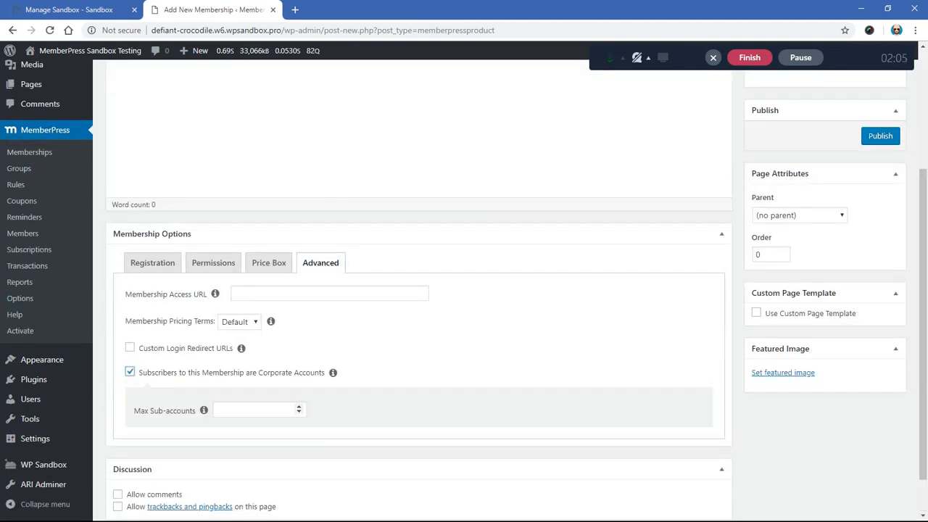
pyautogui.click(253, 410)
pyautogui.write('50')
pyautogui.scroll(3, 419, 290)
# Step: Check the Gold Membership's price in the memberships list in a separate browser tab, and review Corporate Gold's sub-account limit
pyautogui.middleClick(29, 210)
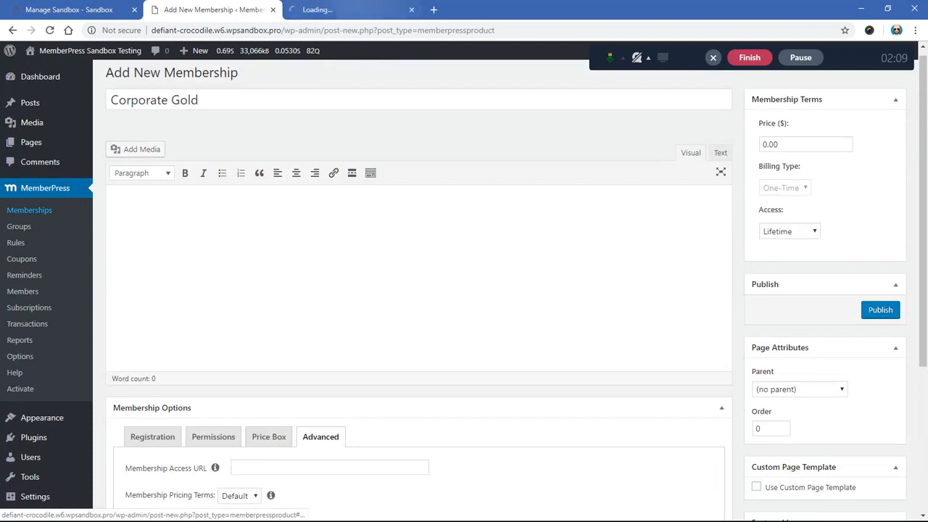
pyautogui.click(365, 10)
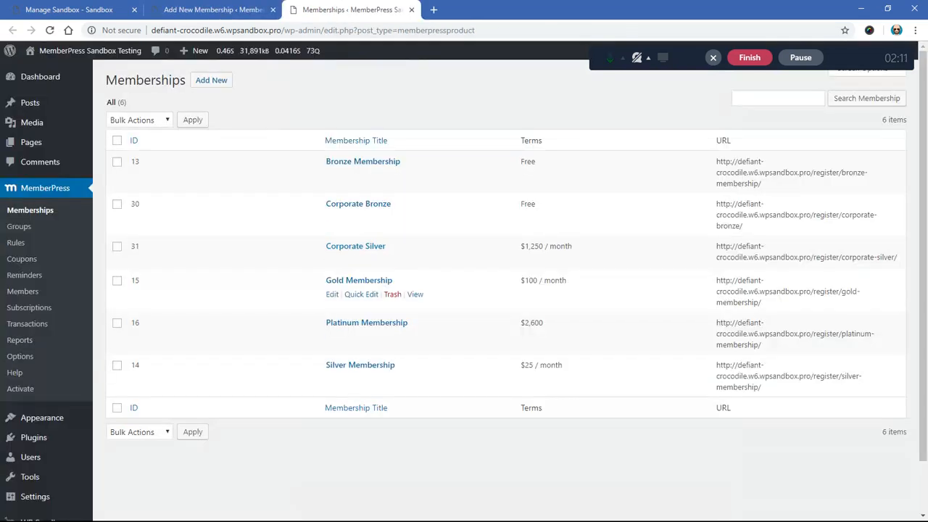
pyautogui.moveTo(520, 280); pyautogui.dragTo(567, 281)
pyautogui.click(558, 102)
pyautogui.click(213, 11)
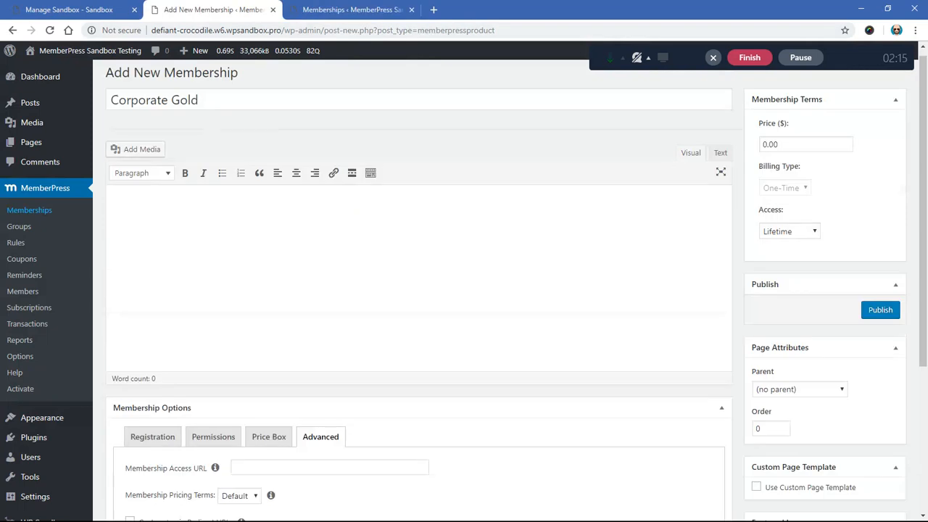
pyautogui.scroll(-3, 418, 290)
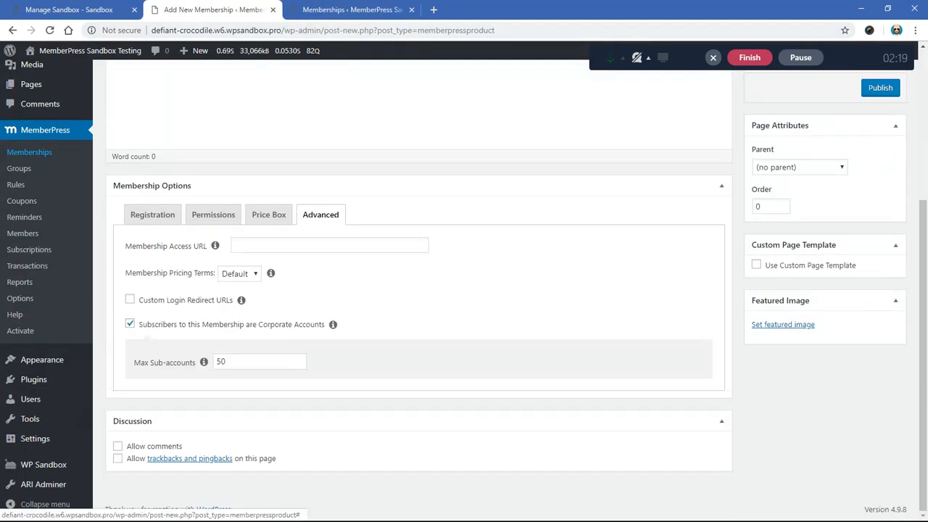
pyautogui.scroll(3, 418, 290)
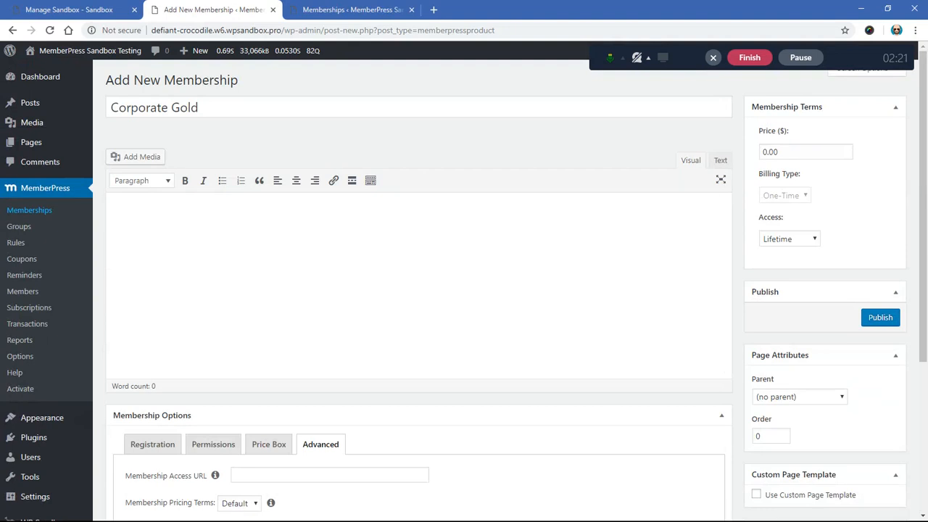
# Step: Set the Corporate Gold price to $5000.00 with recurring monthly billing and publish the membership
pyautogui.click(763, 152)
pyautogui.write('500')
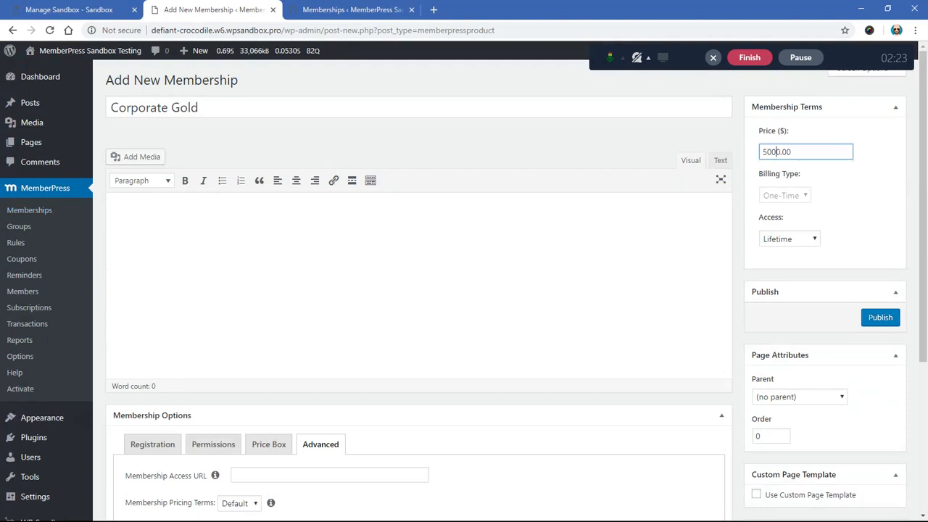
pyautogui.click(785, 195)
pyautogui.click(783, 207)
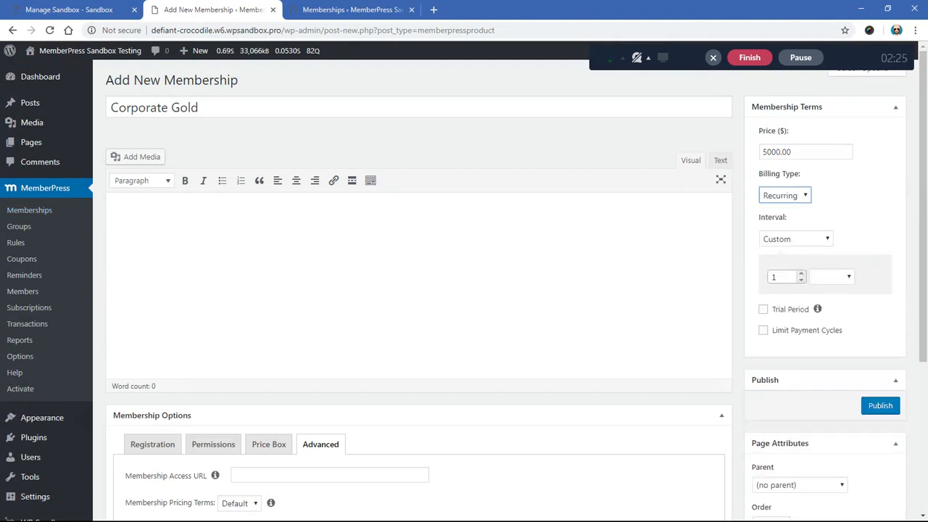
pyautogui.click(797, 239)
pyautogui.click(783, 252)
pyautogui.click(880, 359)
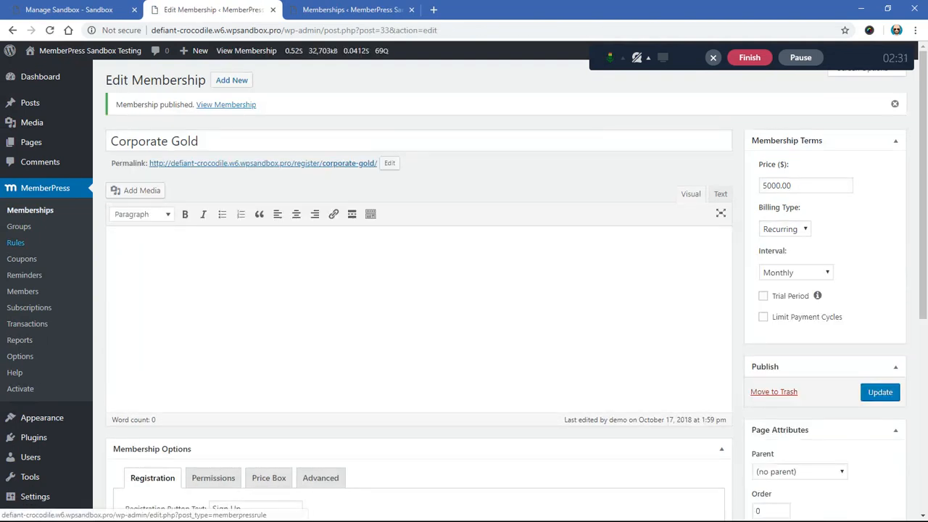
# Step: Add Corporate Gold as the third membership in the Corporate Pricing group and update the group
pyautogui.click(19, 226)
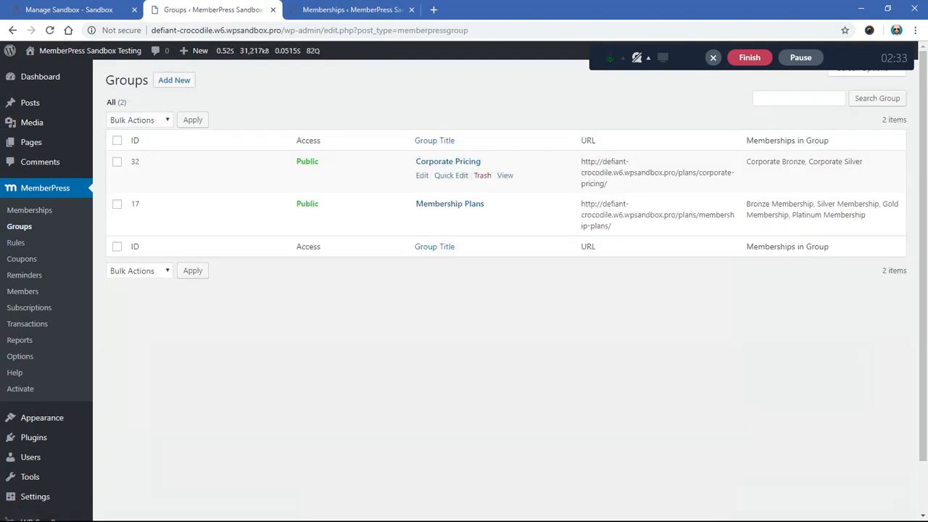
pyautogui.click(448, 162)
pyautogui.scroll(-5, 418, 290)
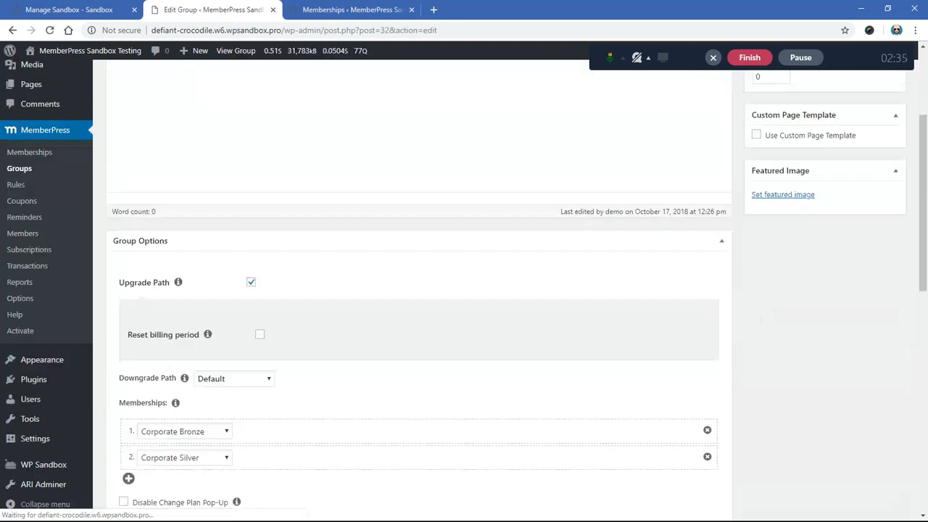
pyautogui.click(128, 246)
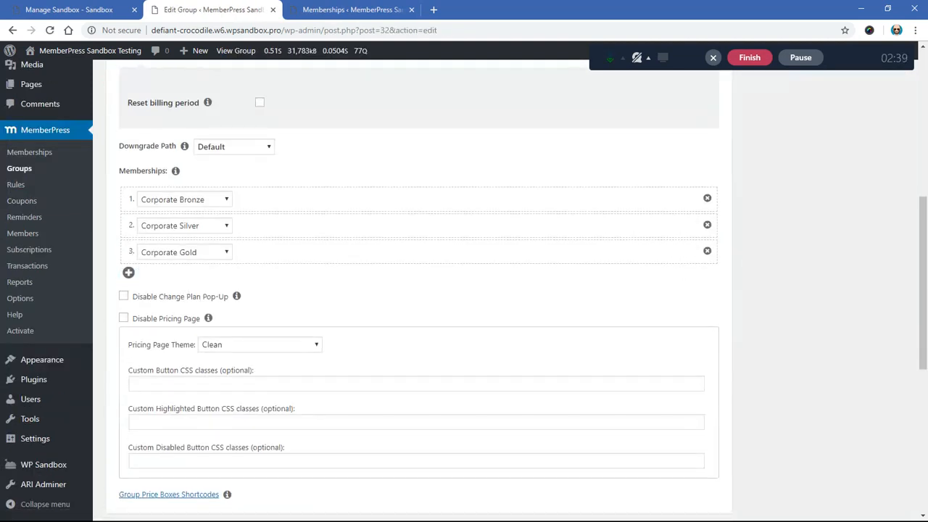
pyautogui.scroll(6, 419, 290)
pyautogui.click(881, 131)
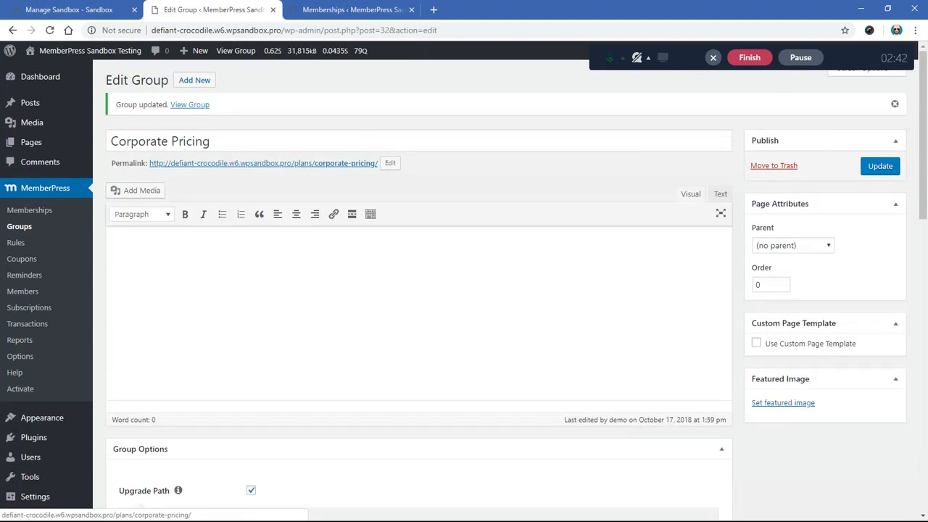
# Step: View the Corporate Pricing group page in an incognito window and close it
pyautogui.rightClick(190, 106)
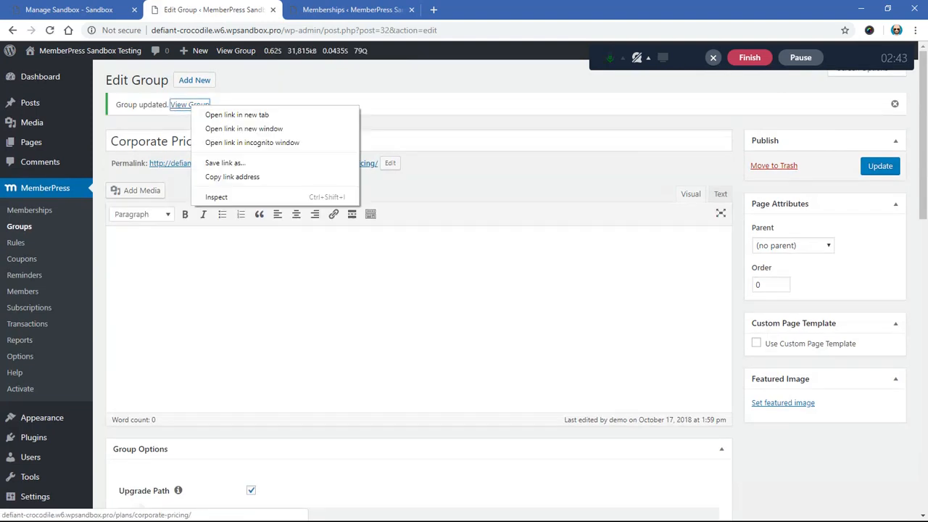
pyautogui.click(254, 142)
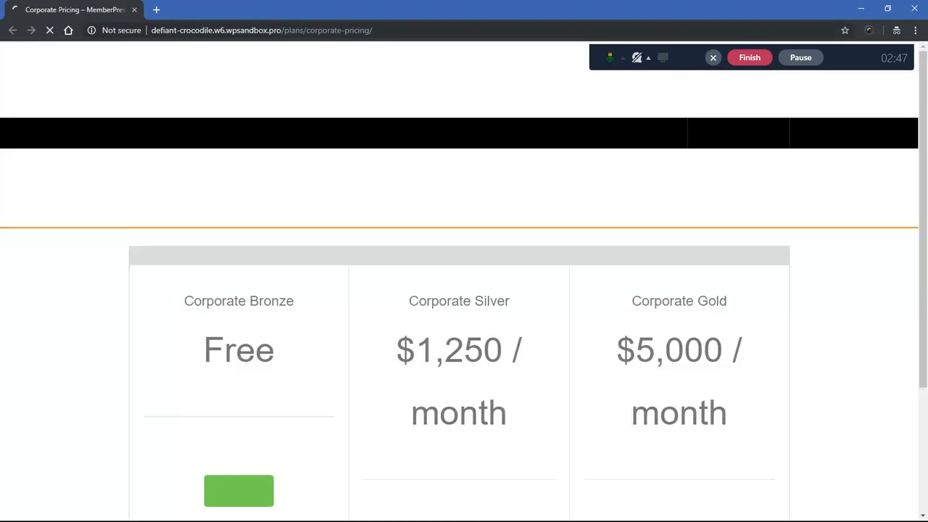
pyautogui.click(135, 10)
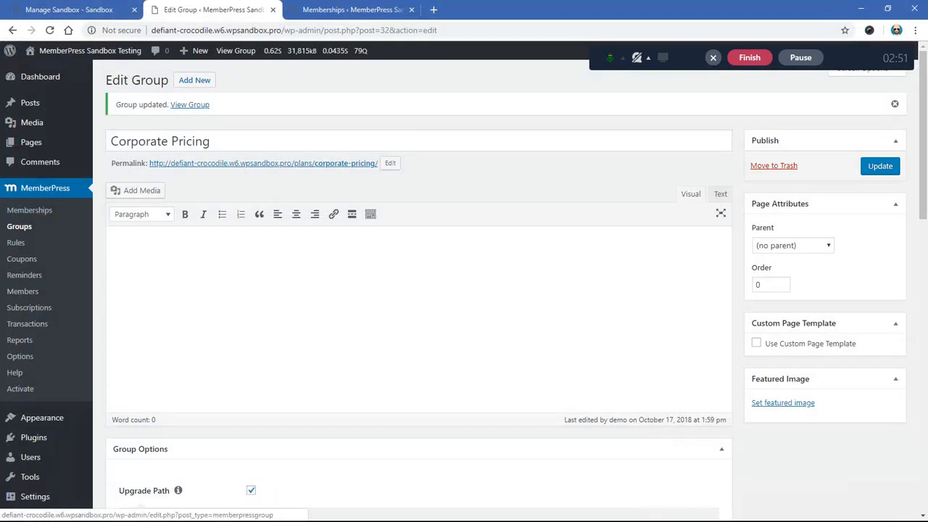
# Step: Open the MemberPress Thank You page from the options for editing and write "Thanks for purchasing, click here to access your account."
pyautogui.scroll(-3, 25, 213)
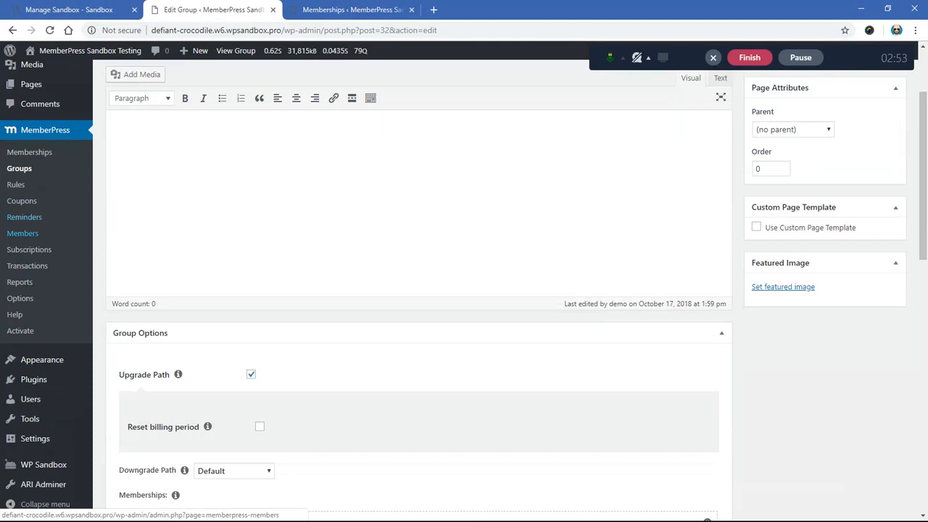
pyautogui.moveTo(34, 379)
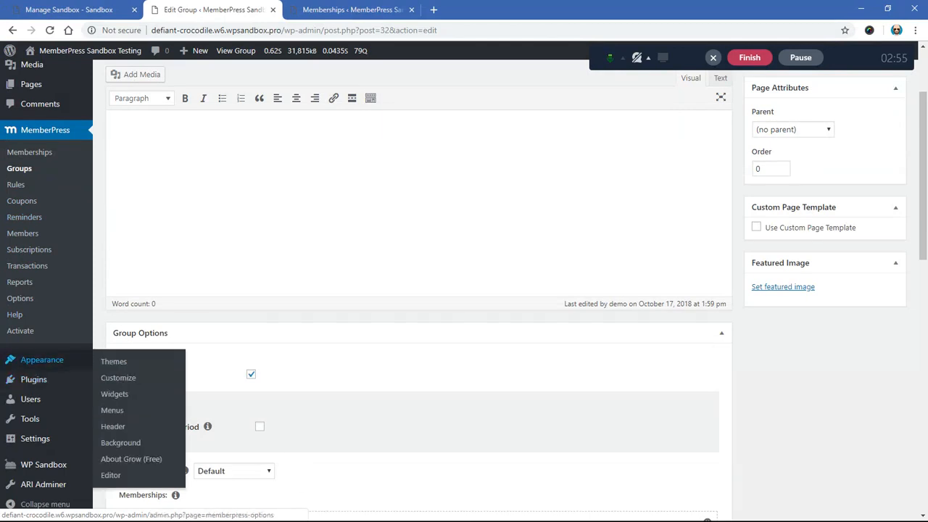
pyautogui.click(20, 298)
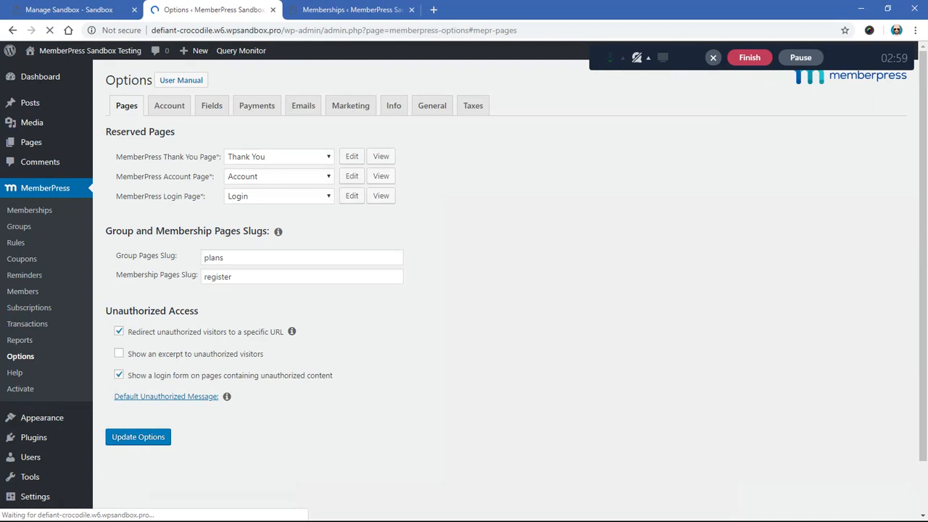
pyautogui.click(352, 156)
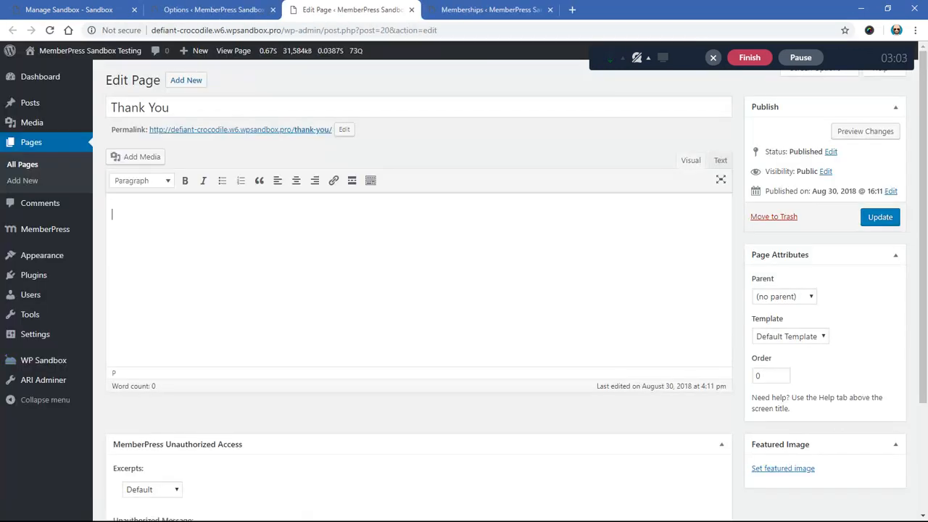
pyautogui.write('Thanks for purcha')
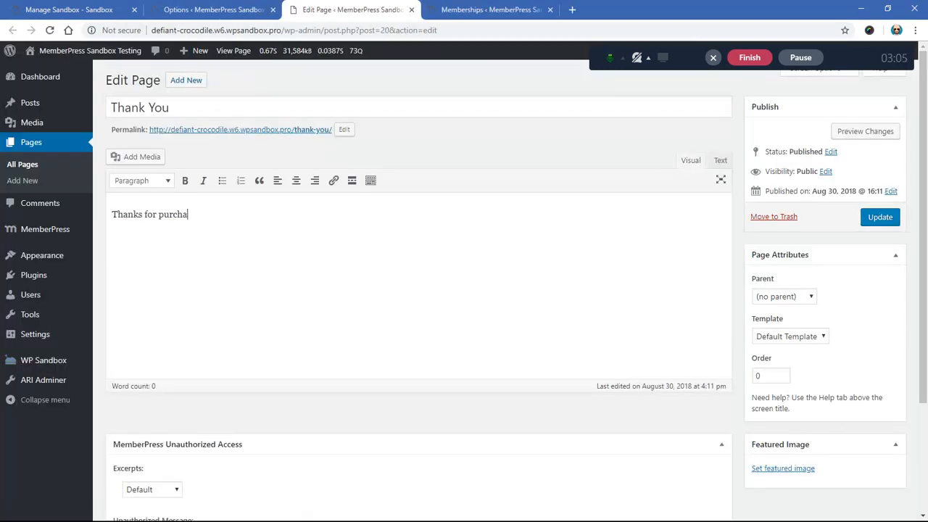
pyautogui.write('sing, click here to access ')
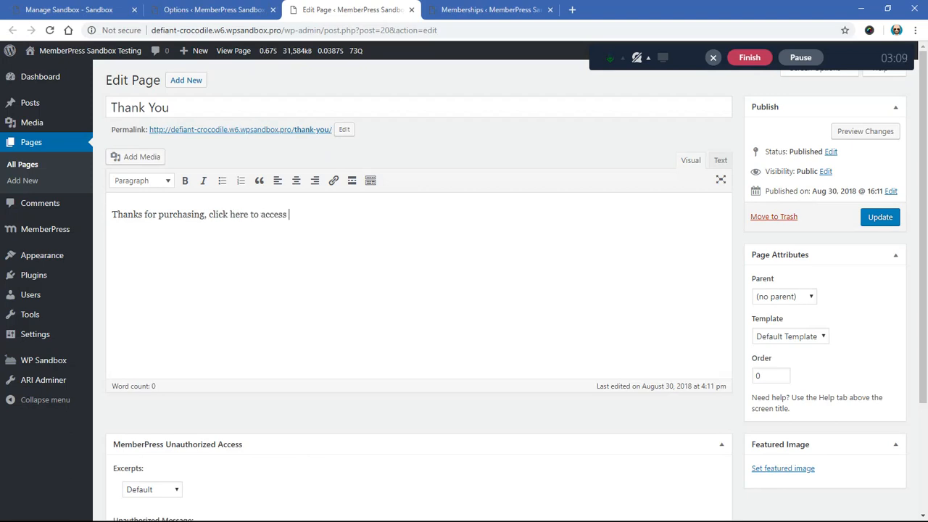
pyautogui.write('your account.')
# Step: Link the text "click here to access your account" to /account/, update the Thank You page and close it
pyautogui.moveTo(209, 214); pyautogui.dragTo(342, 214)
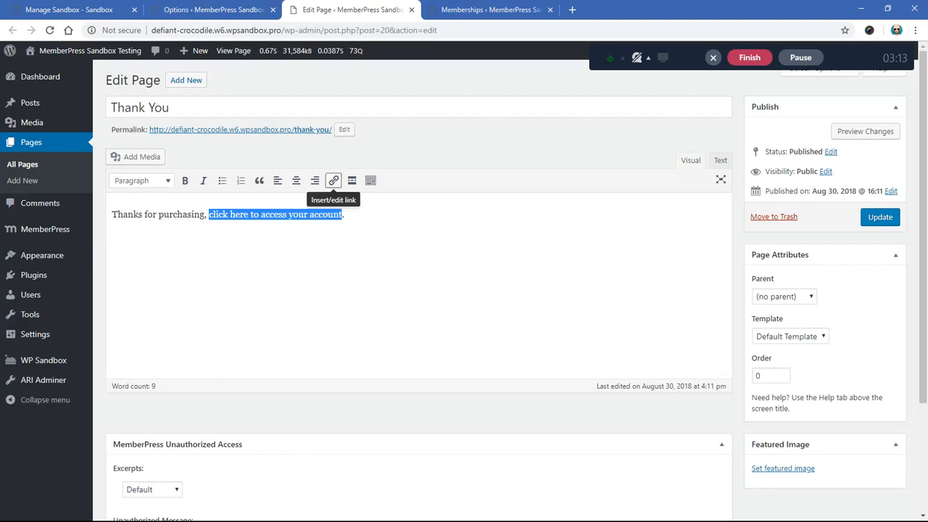
pyautogui.click(334, 181)
pyautogui.write('/ac')
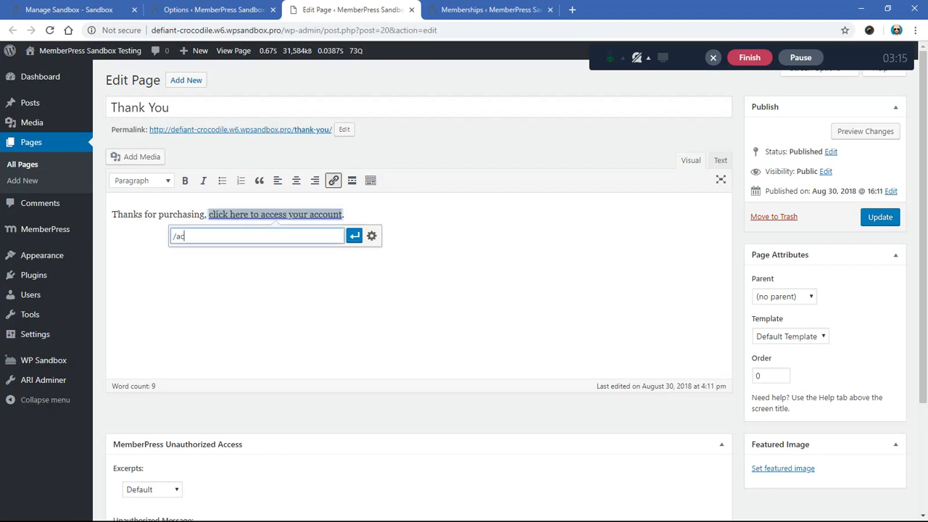
pyautogui.write('count/')
pyautogui.press('Return')
pyautogui.click(345, 214)
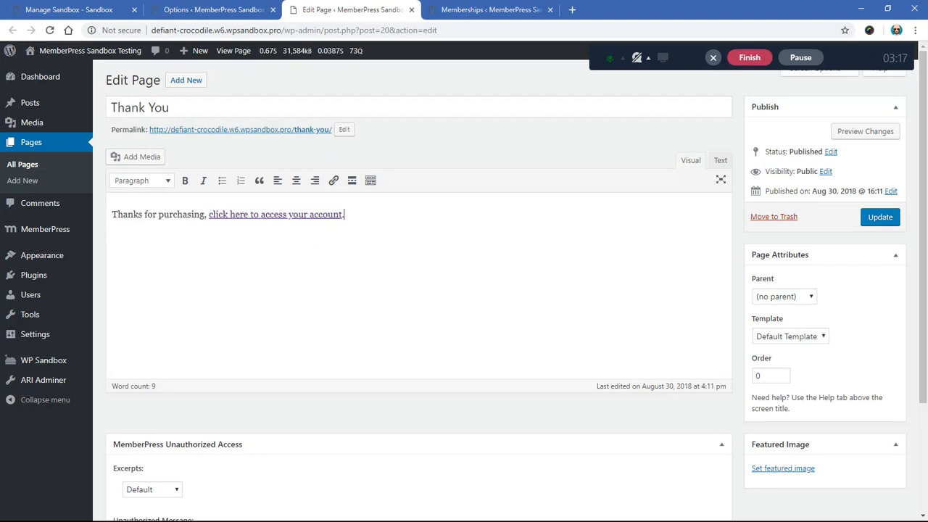
pyautogui.click(880, 218)
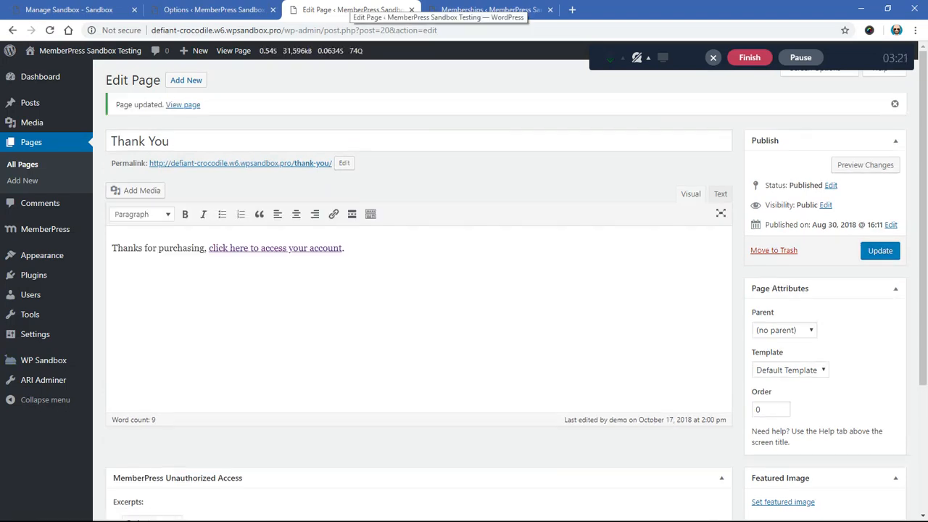
pyautogui.click(412, 10)
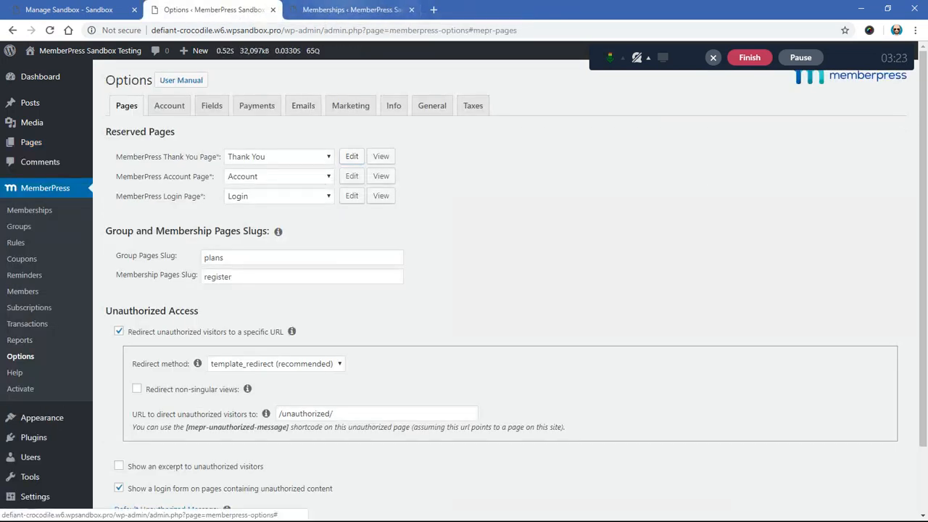
# Step: Open the Corporate Pricing group page from the MemberPress groups list in an incognito window and review its pricing options
pyautogui.click(346, 9)
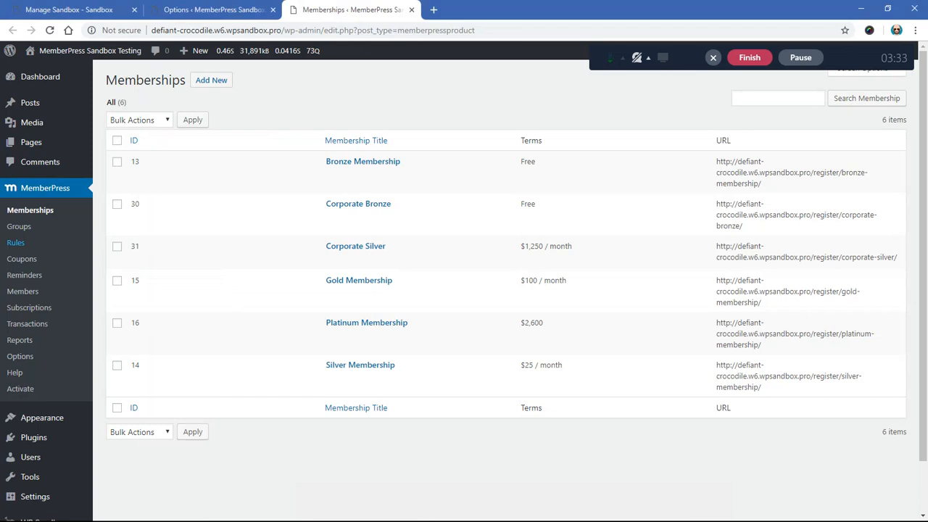
pyautogui.click(19, 226)
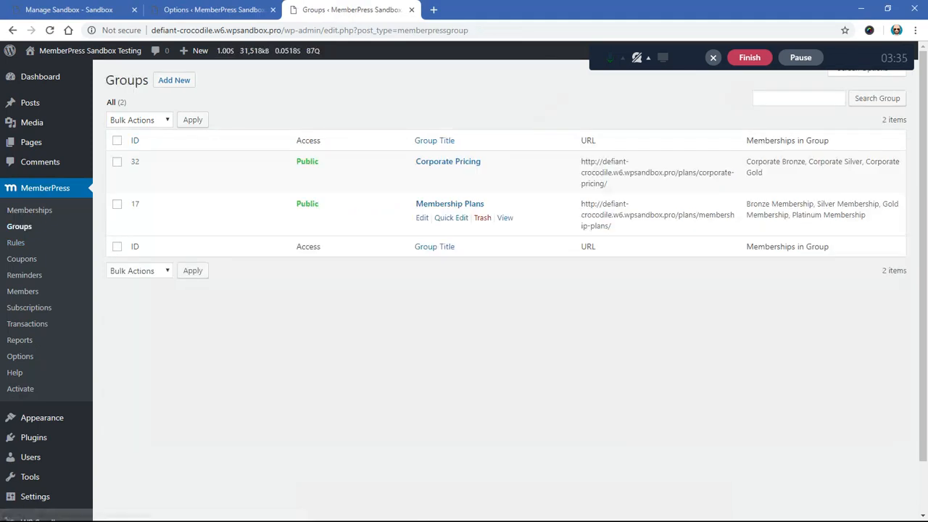
pyautogui.rightClick(504, 177)
pyautogui.click(565, 212)
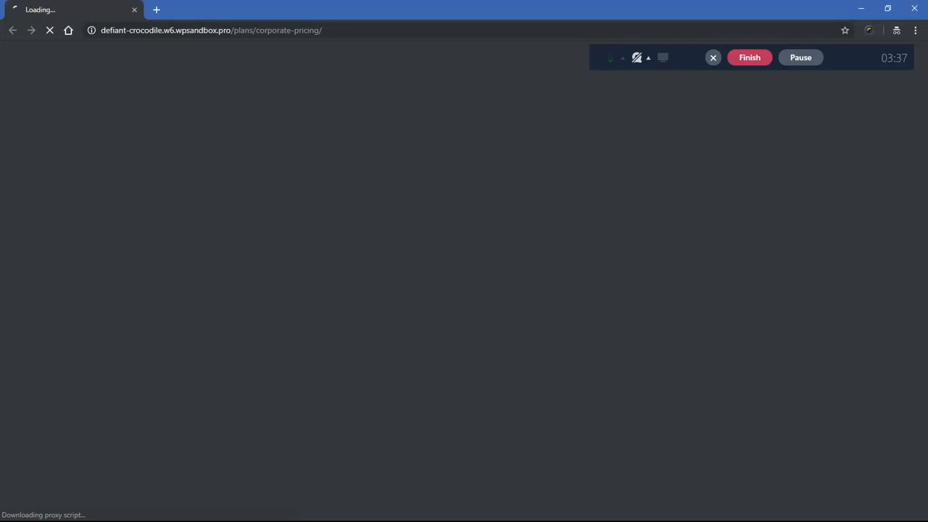
pyautogui.scroll(-3, 464, 290)
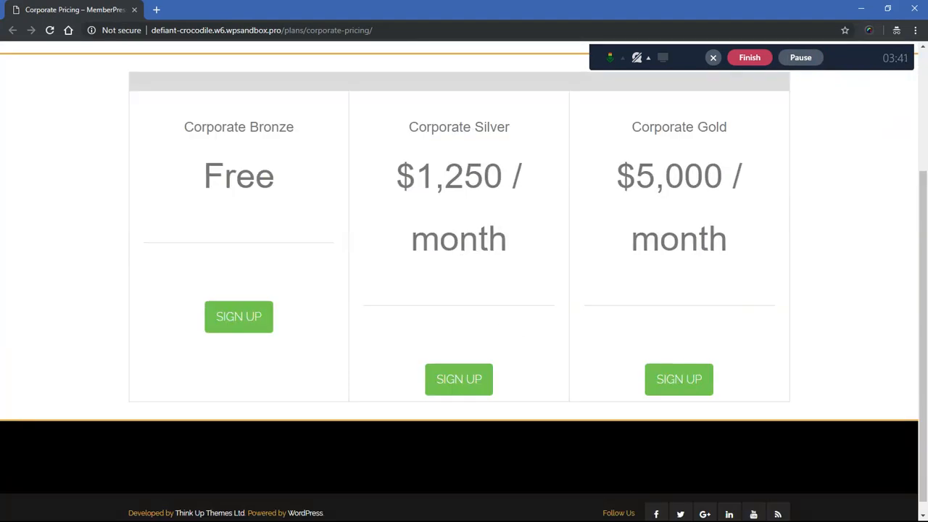
pyautogui.moveTo(183, 126); pyautogui.dragTo(277, 179)
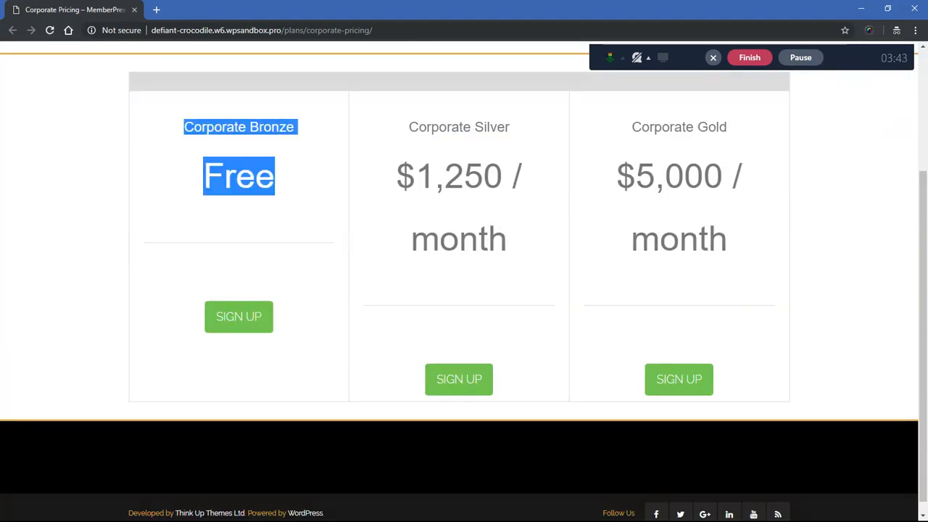
pyautogui.click(283, 186)
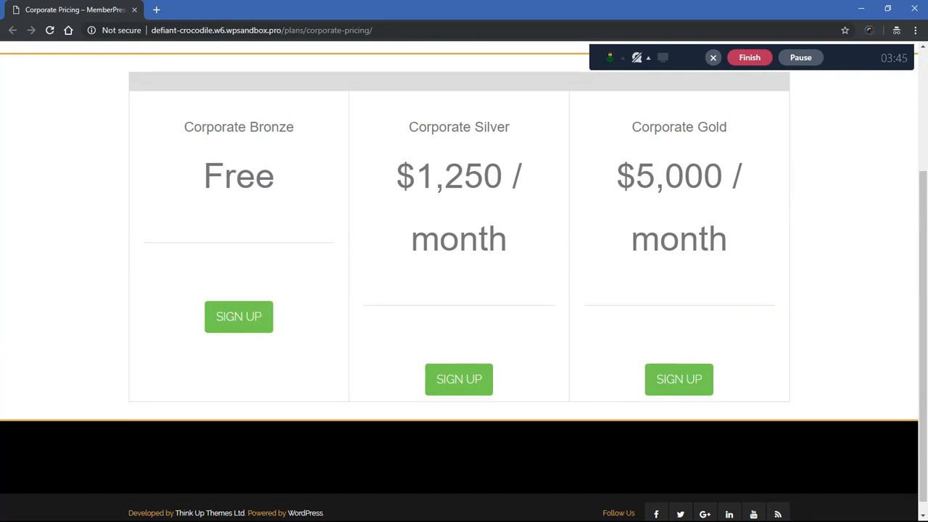
# Step: Sign up for Corporate Silver, filling in the registration form with the customer's name and address, and submit the checkout
pyautogui.click(459, 379)
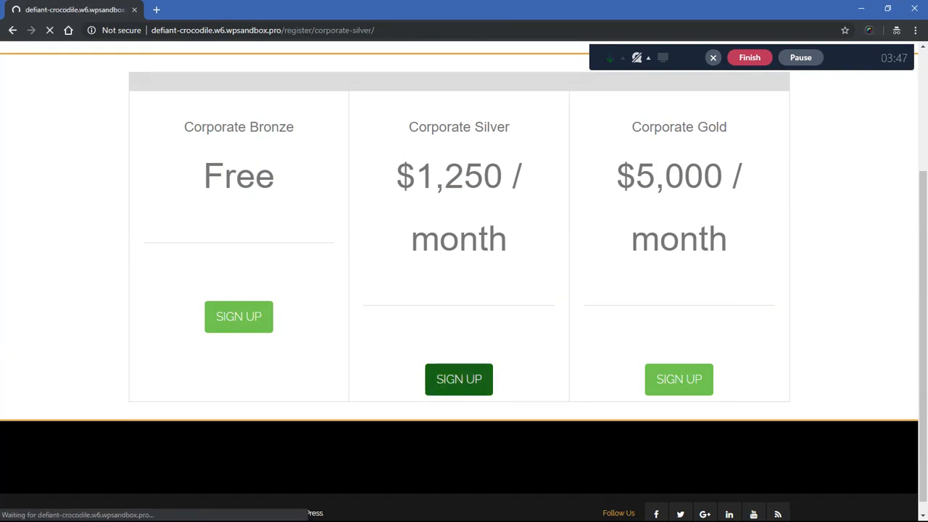
pyautogui.scroll(-2, 464, 290)
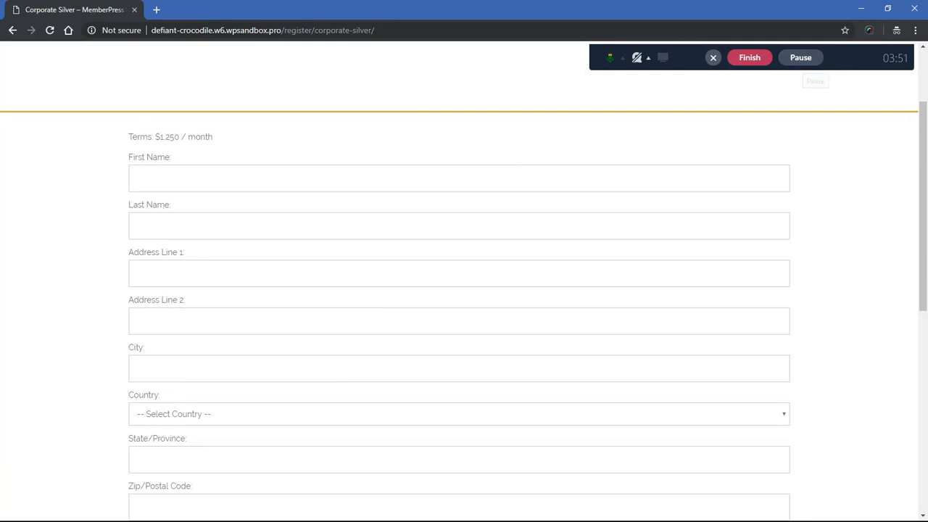
pyautogui.click(802, 59)
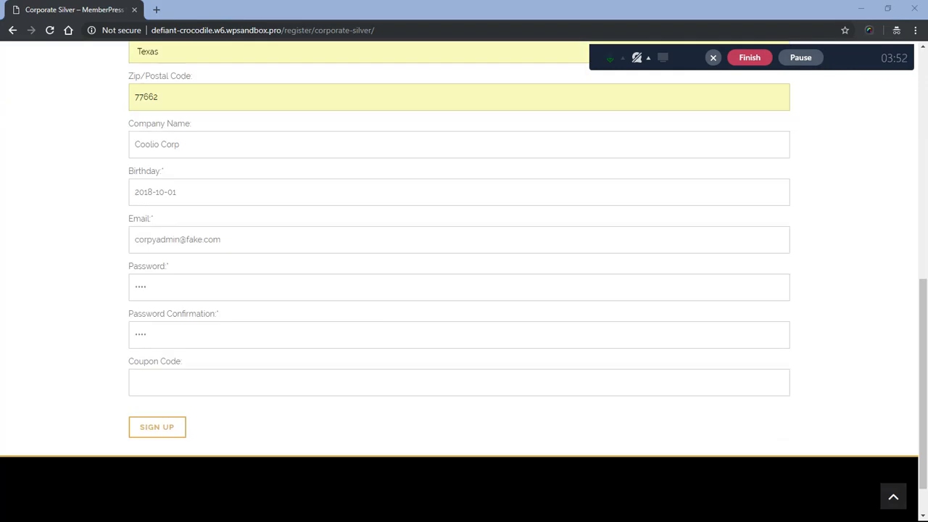
pyautogui.scroll(9, 464, 290)
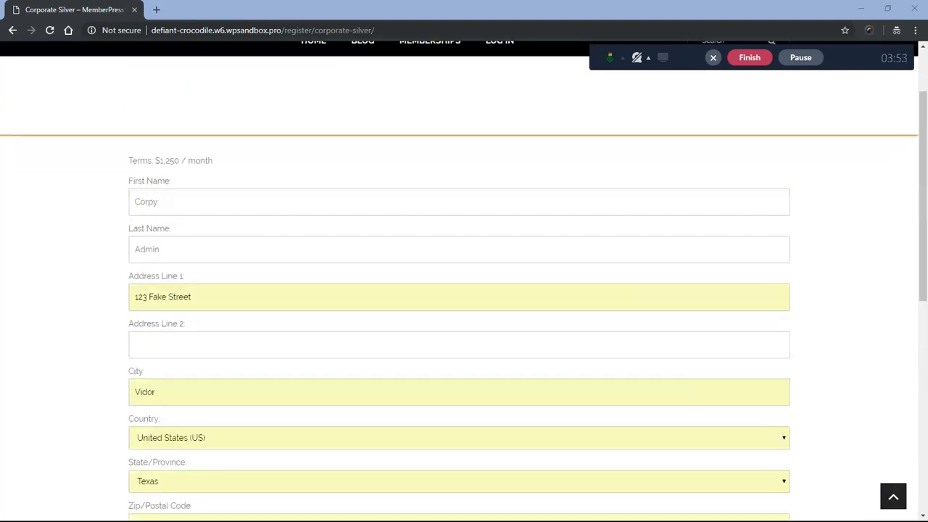
pyautogui.scroll(-6, 464, 290)
pyautogui.scroll(-3, 465, 290)
pyautogui.click(157, 377)
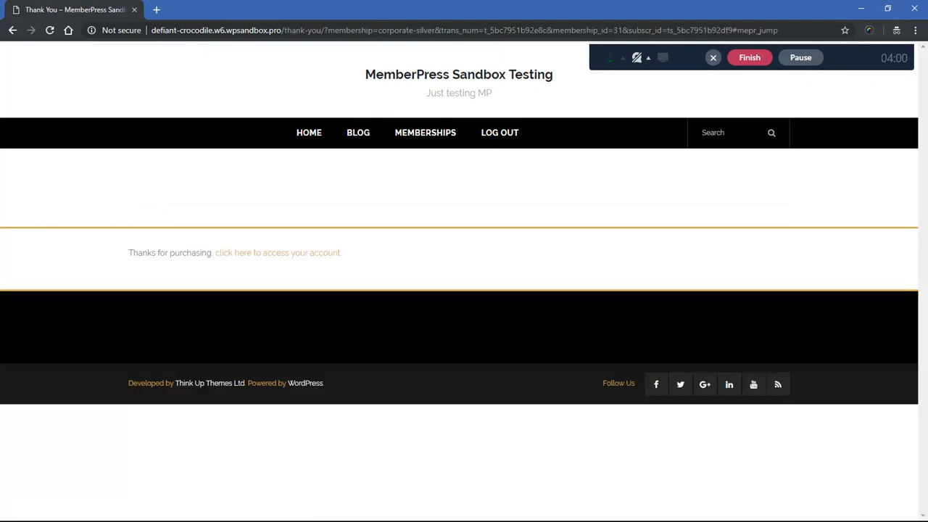
# Step: Follow the account link on the Thank You page and open Sub Accounts for the Corporate Silver subscription
pyautogui.click(278, 253)
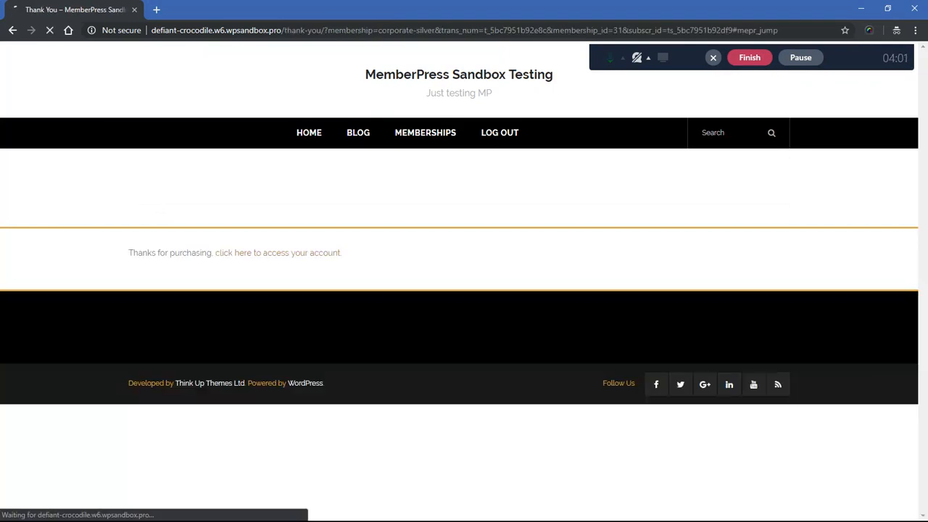
pyautogui.click(185, 252)
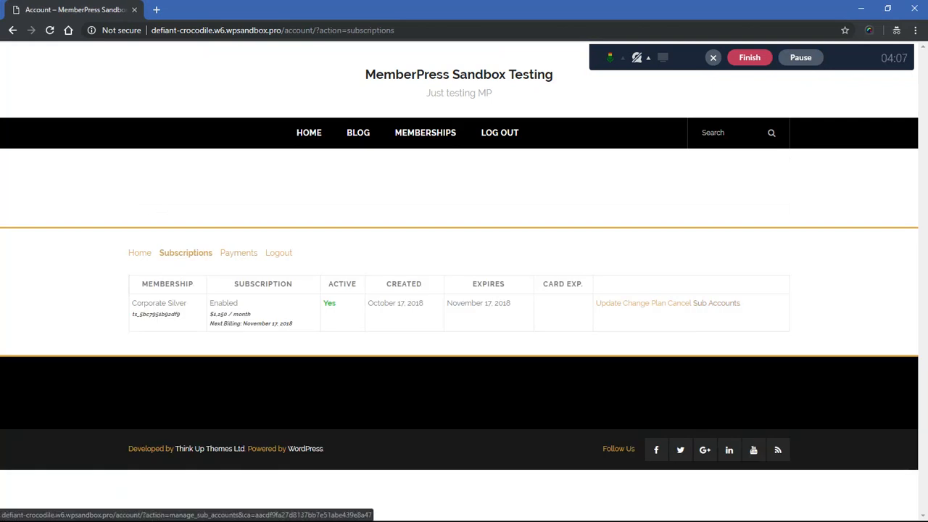
pyautogui.moveTo(742, 304); pyautogui.dragTo(692, 303)
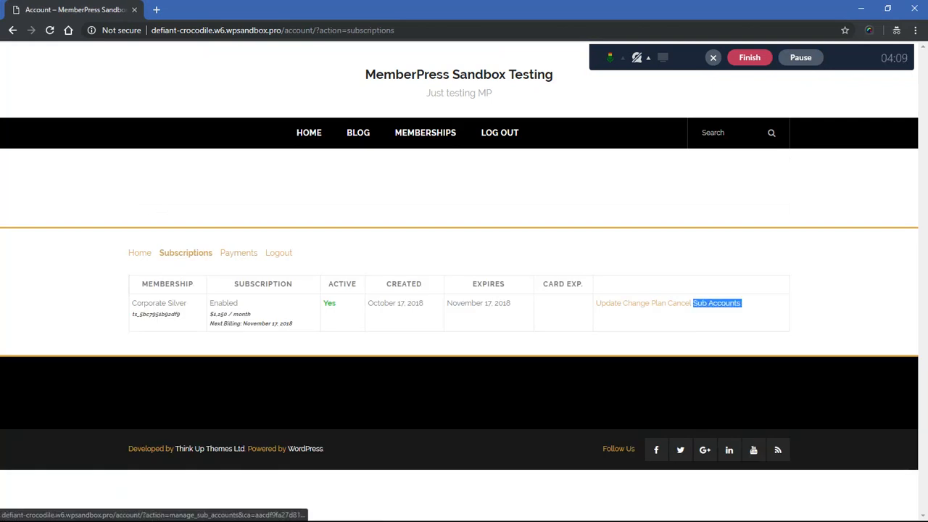
pyautogui.click(696, 303)
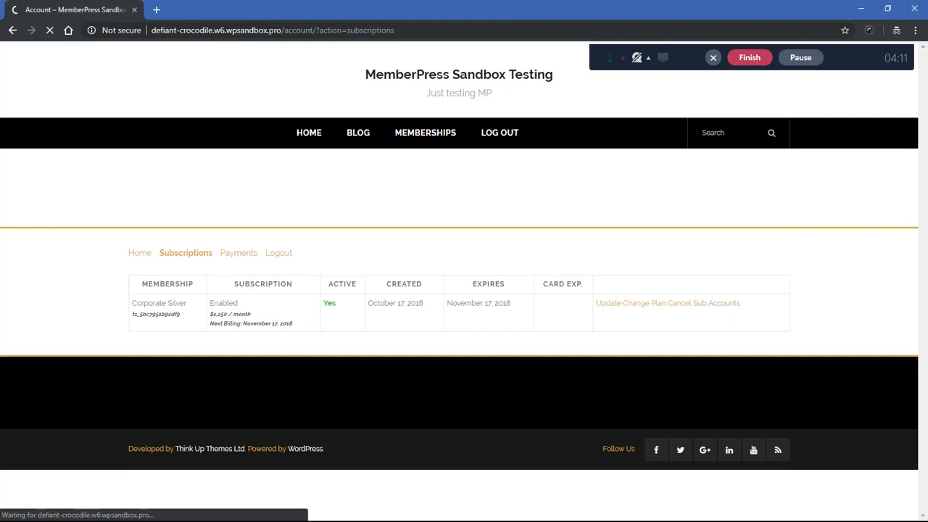
pyautogui.scroll(-2, 464, 290)
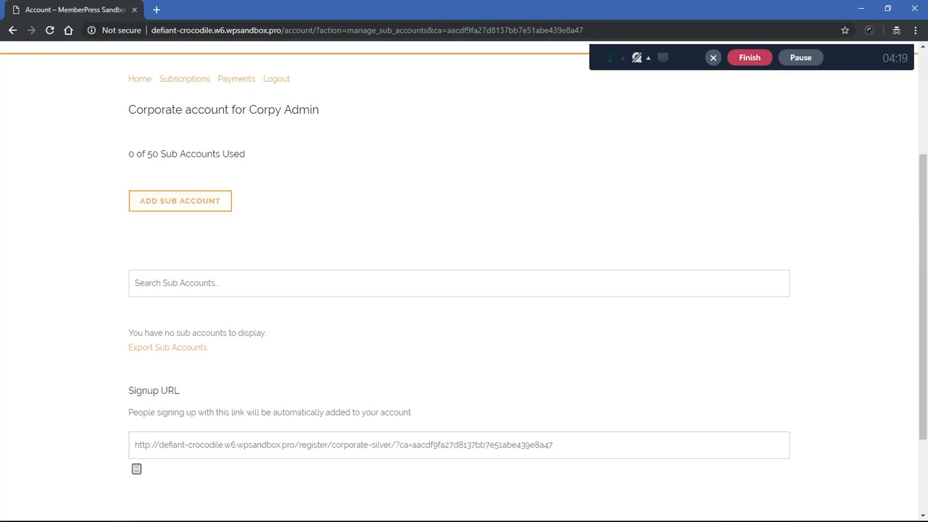
# Step: Open the form for adding a sub account and go through its email, first name and last name fields
pyautogui.click(180, 201)
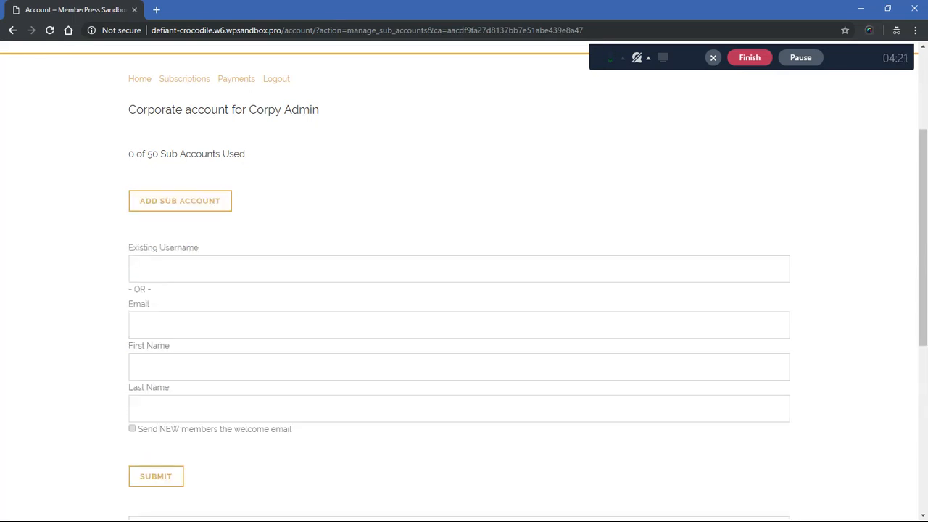
pyautogui.click(180, 325)
pyautogui.click(180, 367)
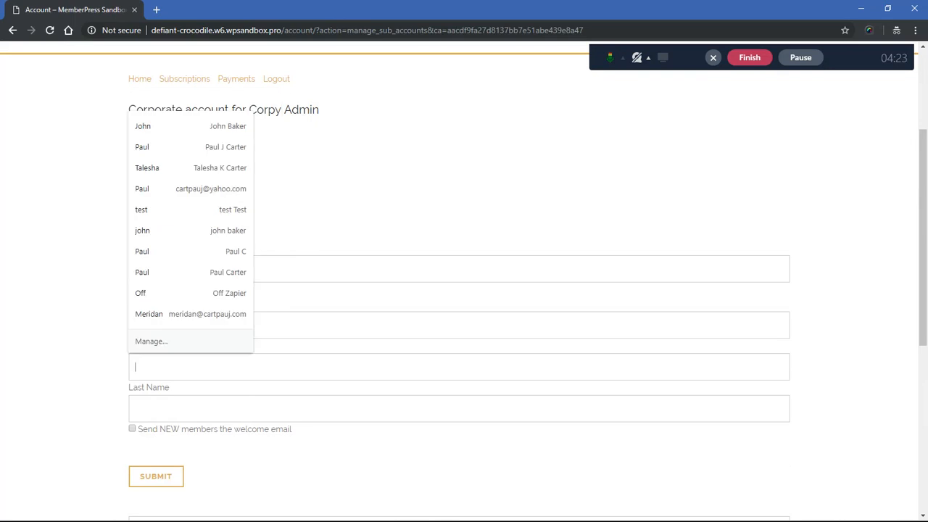
pyautogui.click(180, 409)
pyautogui.press('Escape')
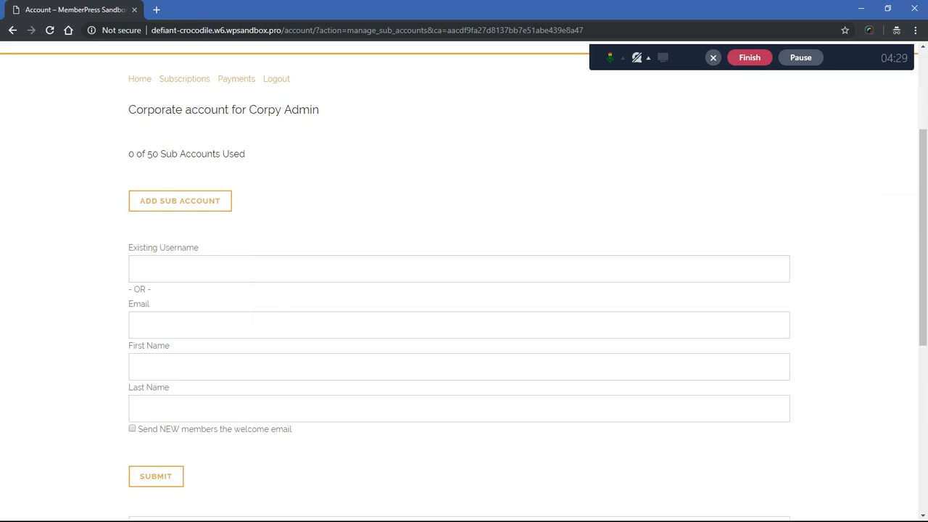
# Step: Copy the corporate account's Signup URL to the clipboard and highlight the full link
pyautogui.scroll(-3, 459, 290)
pyautogui.scroll(2, 459, 290)
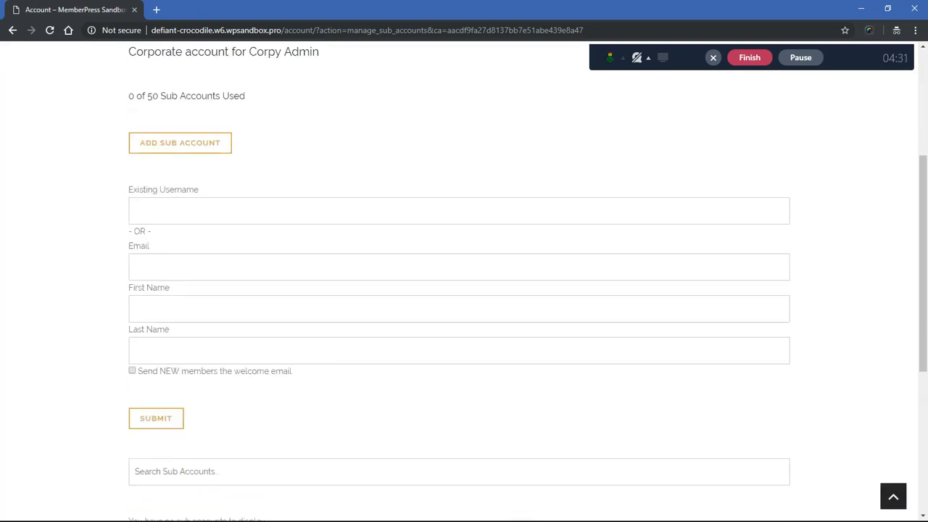
pyautogui.scroll(-5, 459, 290)
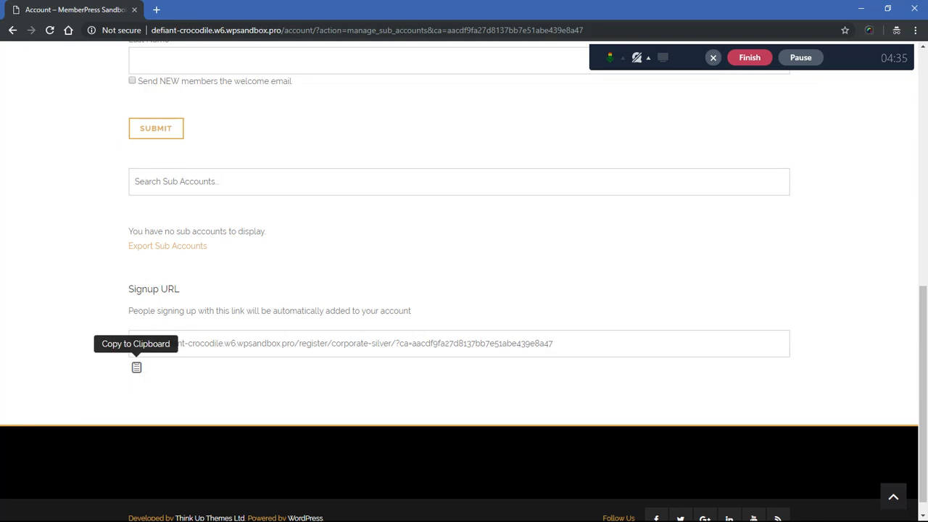
pyautogui.click(137, 367)
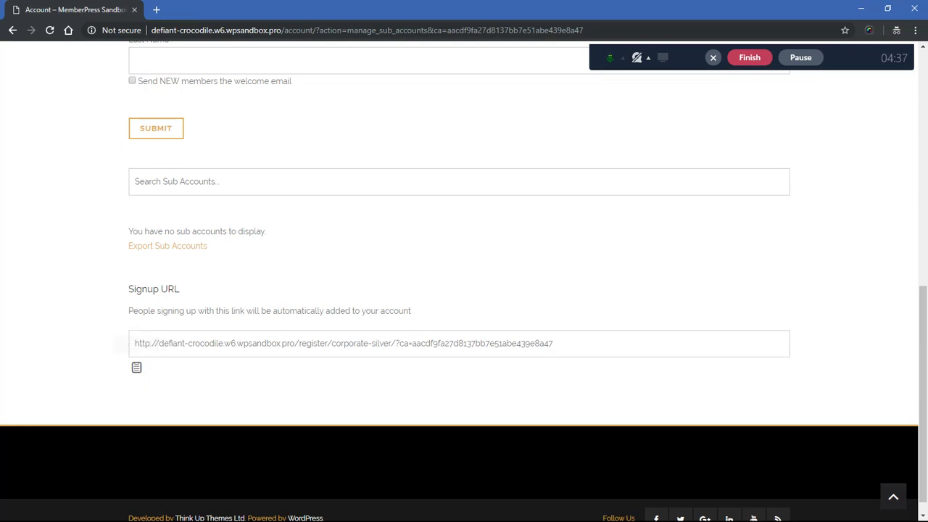
pyautogui.click(343, 344)
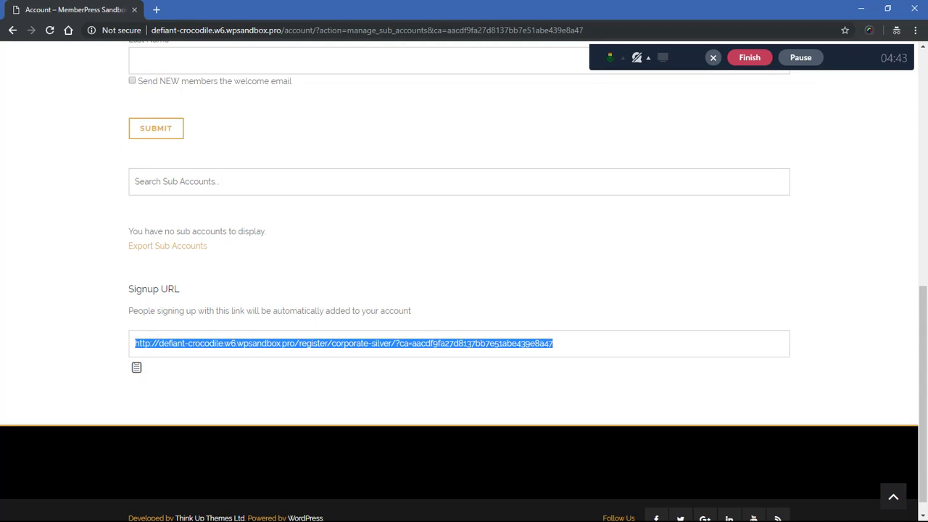
pyautogui.click(136, 344)
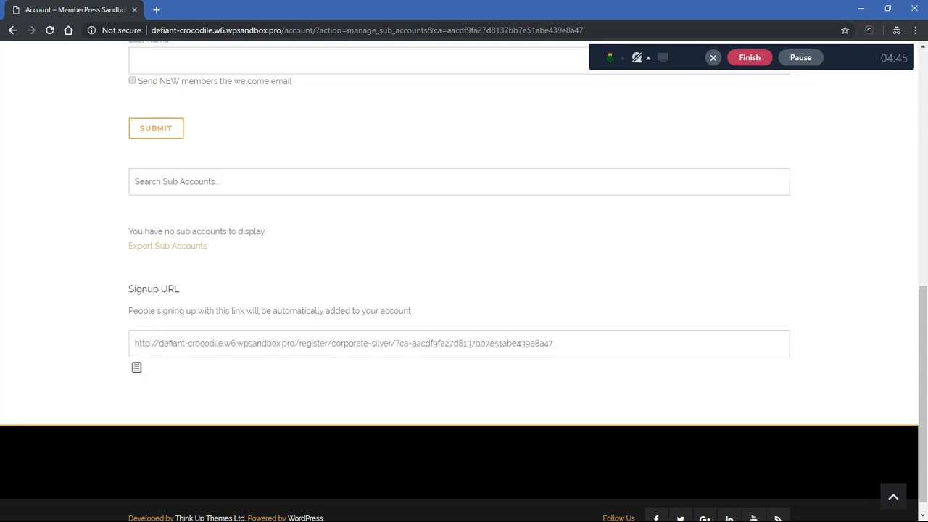
pyautogui.moveTo(135, 343); pyautogui.dragTo(553, 343)
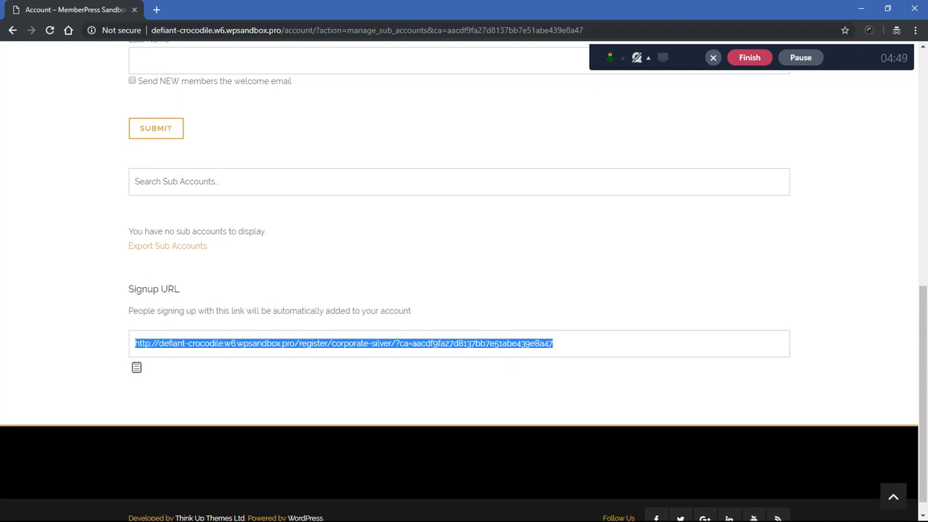
pyautogui.click(554, 344)
pyautogui.moveTo(554, 344); pyautogui.dragTo(135, 343)
pyautogui.click(136, 344)
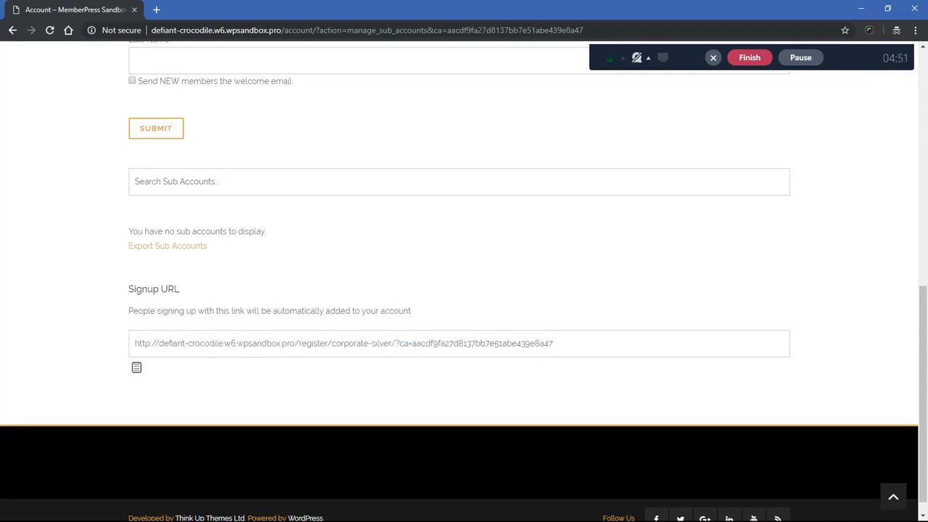
# Step: Fill in the sub account form with the new member's email, first name and last name
pyautogui.scroll(2, 464, 290)
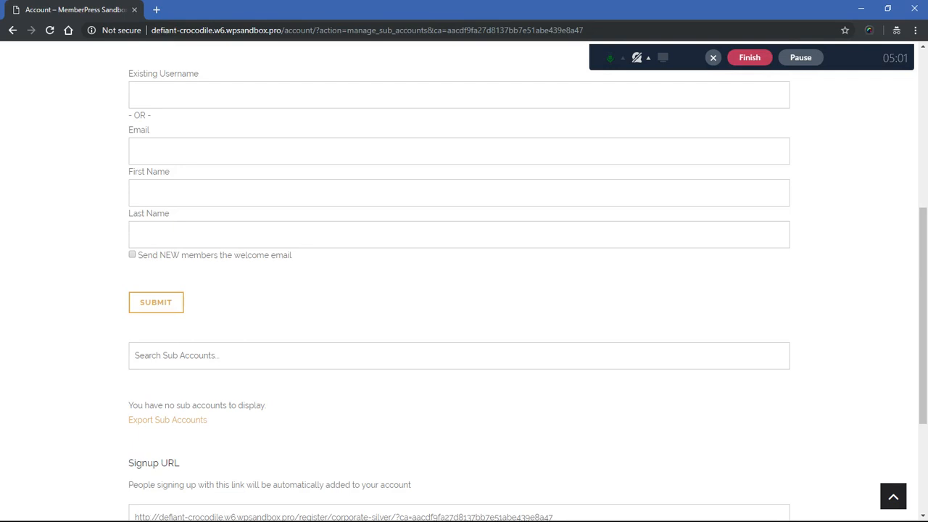
pyautogui.scroll(3, 464, 282)
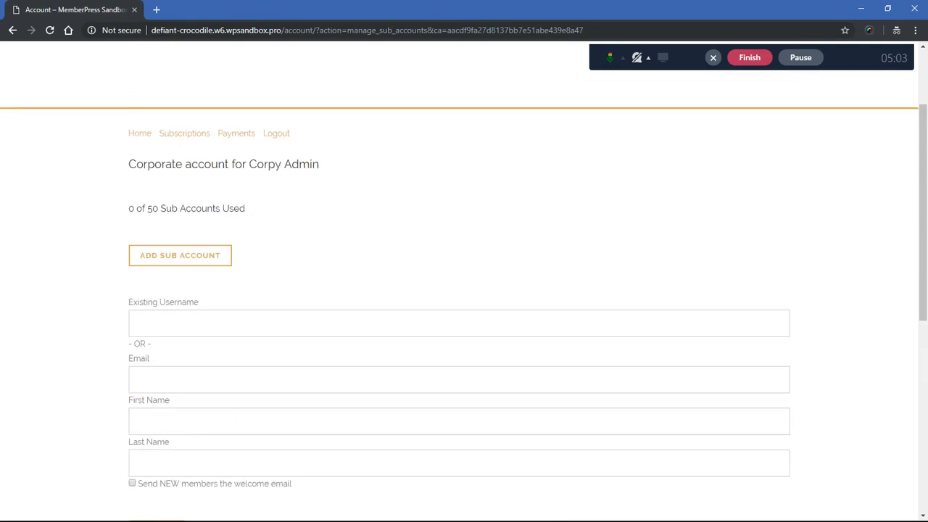
pyautogui.scroll(-2, 464, 281)
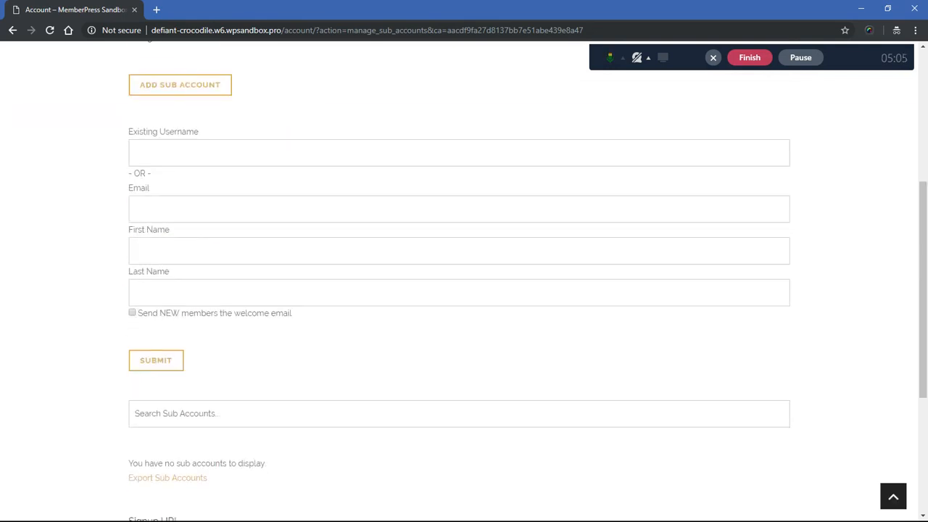
pyautogui.click(189, 209)
pyautogui.write('s')
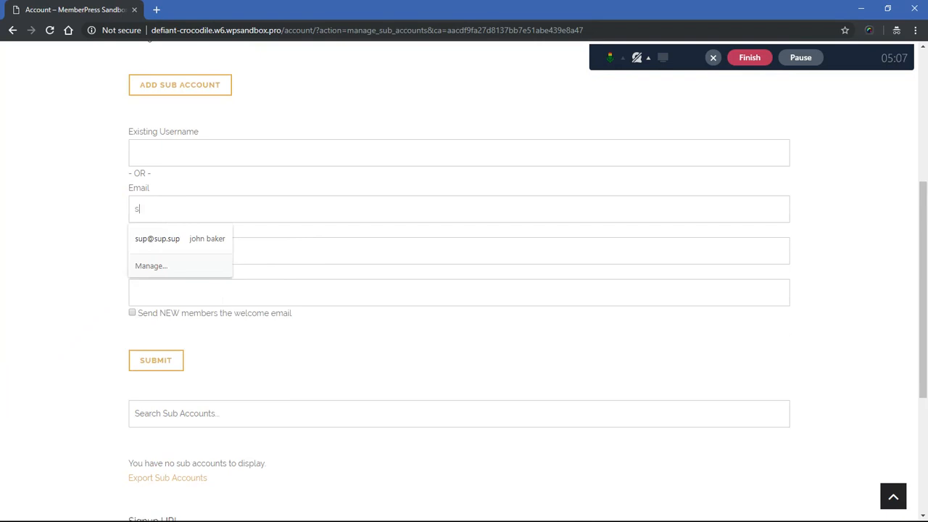
pyautogui.write('uby')
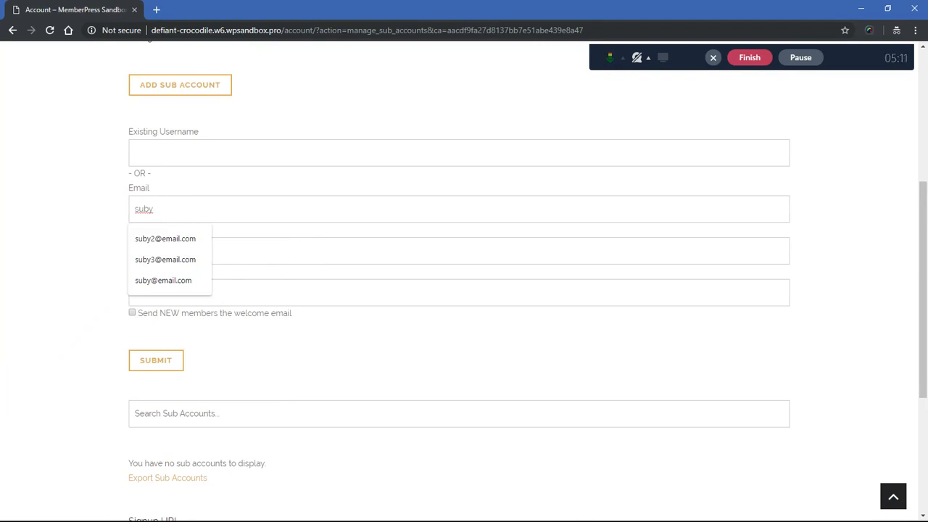
pyautogui.write('accou')
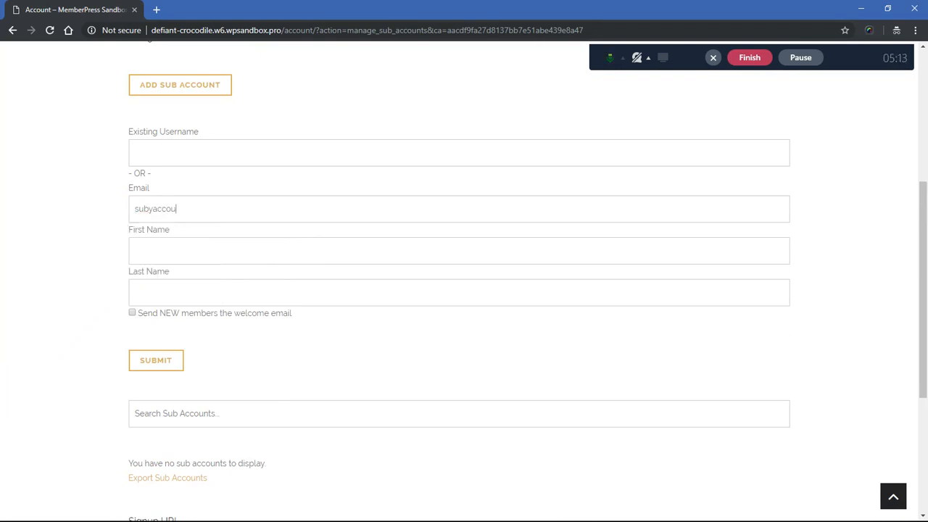
pyautogui.write('nt1@email.com')
pyautogui.press('Tab')
pyautogui.write('Subby')
pyautogui.press('Tab')
pyautogui.write('Test')
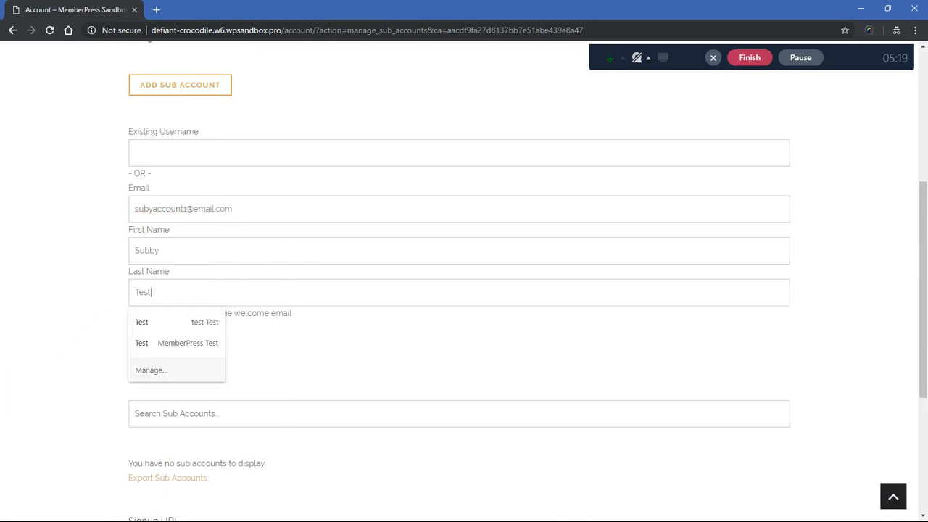
# Step: Enable the welcome email for new members and submit the new sub account
pyautogui.scroll(-2, 459, 290)
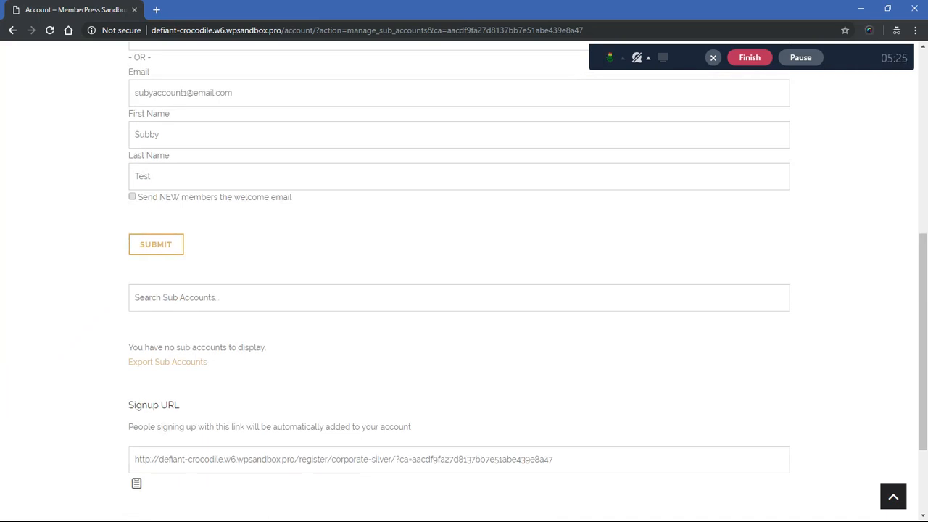
pyautogui.moveTo(135, 92); pyautogui.dragTo(232, 92)
pyautogui.click(156, 244)
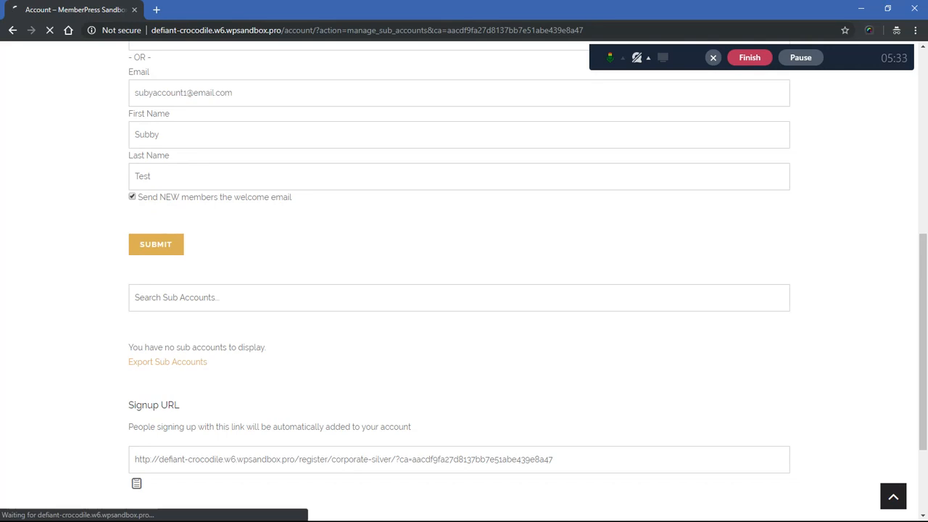
# Step: Check the new sub account's username, email and removal option in the sub accounts list
pyautogui.scroll(-3, 458, 290)
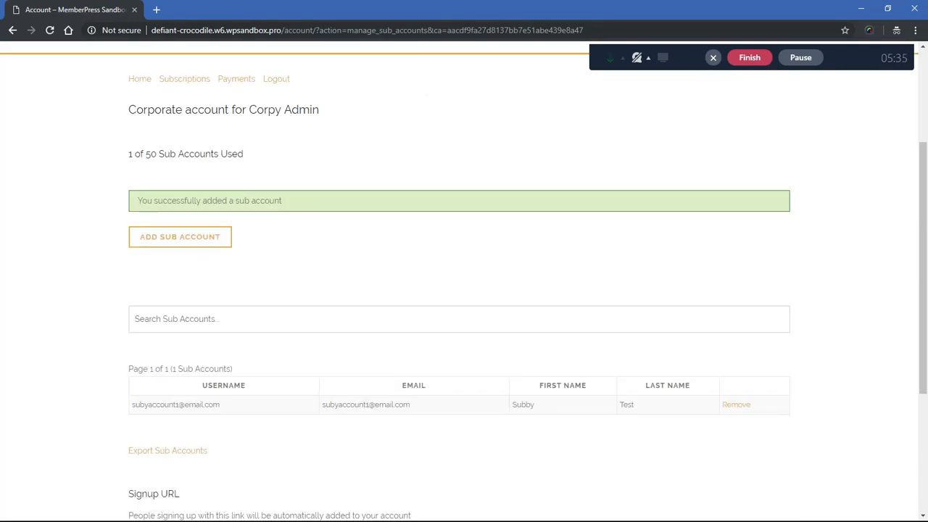
pyautogui.tripleClick(209, 200)
pyautogui.click(208, 201)
pyautogui.scroll(-2, 458, 282)
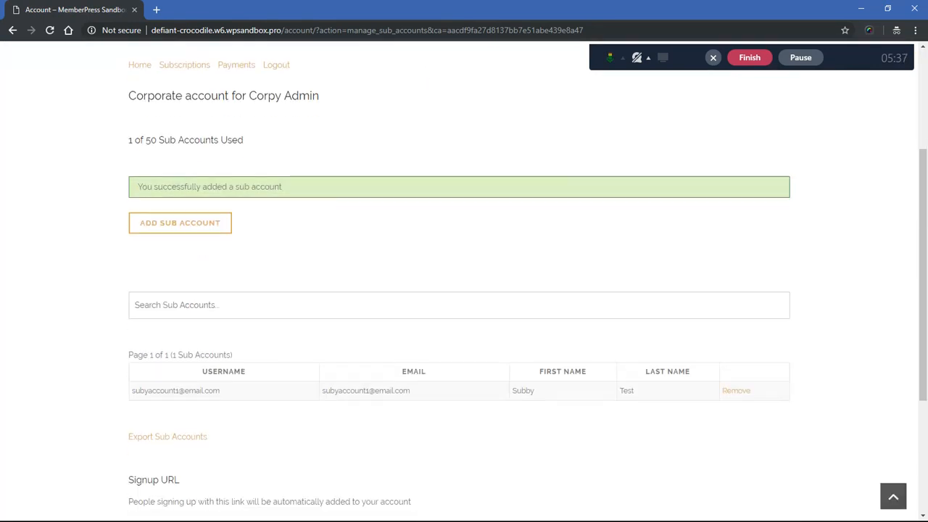
pyautogui.moveTo(129, 254); pyautogui.dragTo(233, 253)
pyautogui.click(233, 253)
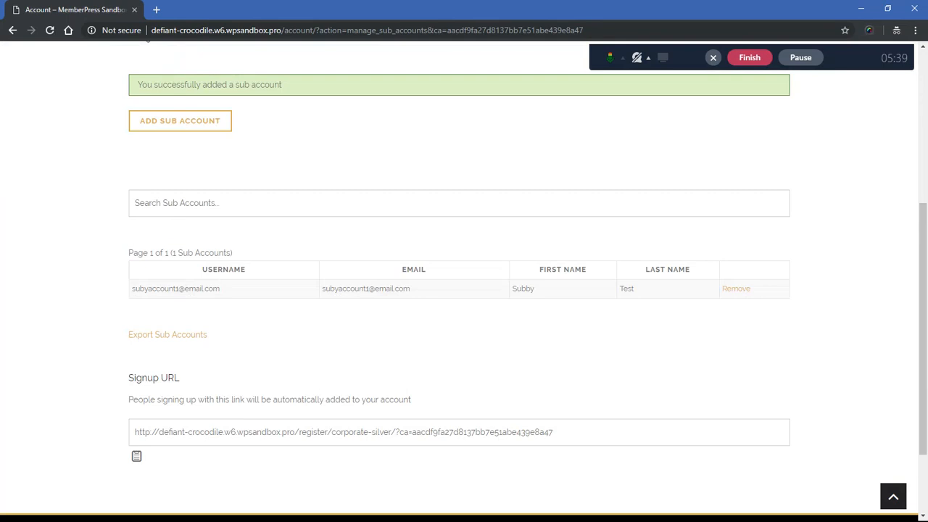
pyautogui.moveTo(132, 289); pyautogui.dragTo(220, 288)
pyautogui.moveTo(325, 289); pyautogui.dragTo(411, 289)
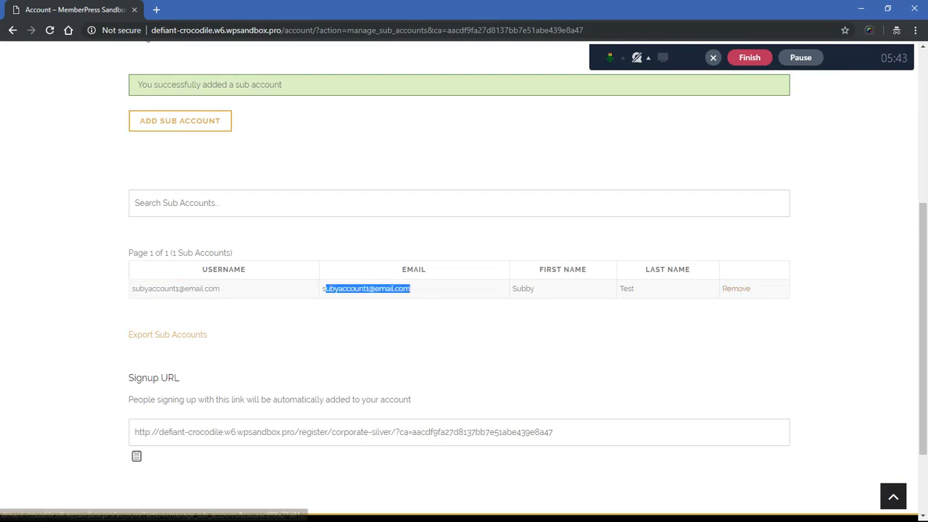
pyautogui.click(736, 315)
pyautogui.scroll(-2, 464, 290)
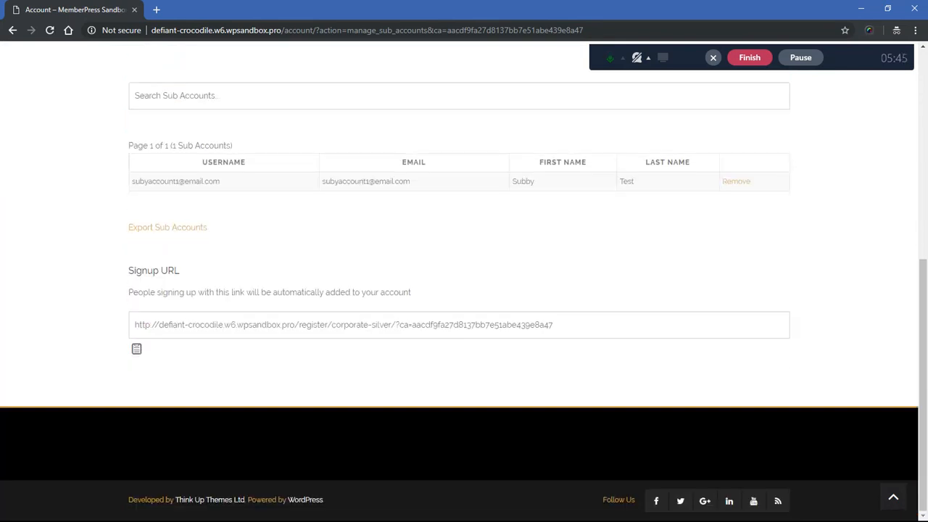
# Step: Examine the Signup URL, the sub account's full row and the option for exporting sub accounts
pyautogui.click(344, 325)
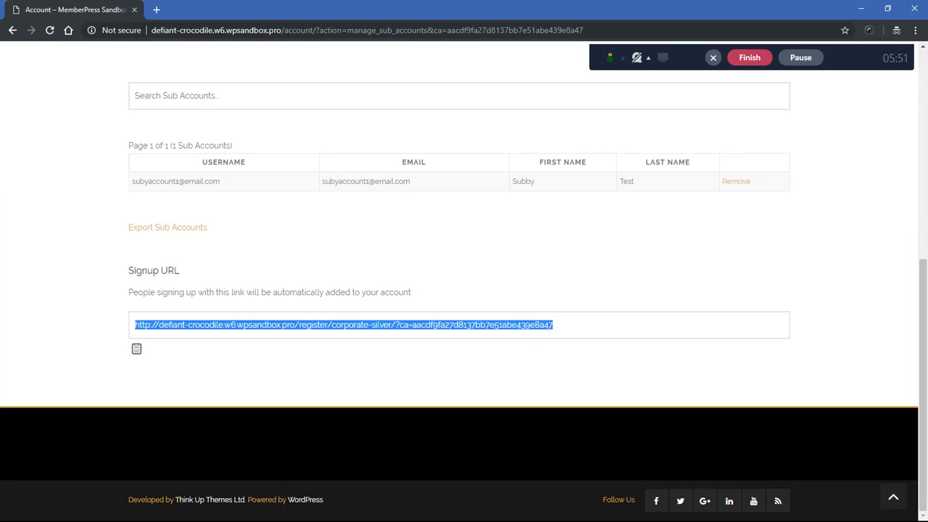
pyautogui.moveTo(132, 182); pyautogui.dragTo(221, 182)
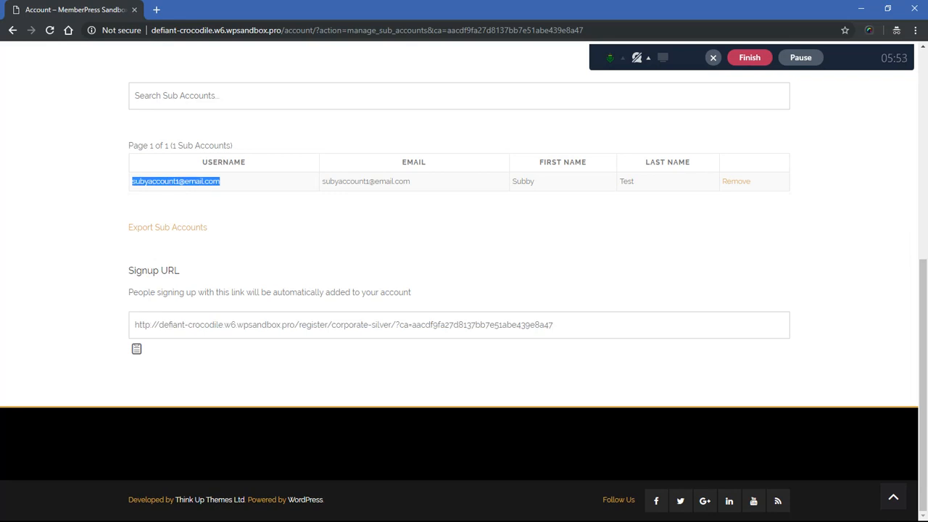
pyautogui.moveTo(323, 182); pyautogui.dragTo(410, 182)
pyautogui.moveTo(511, 182); pyautogui.dragTo(635, 182)
pyautogui.click(639, 204)
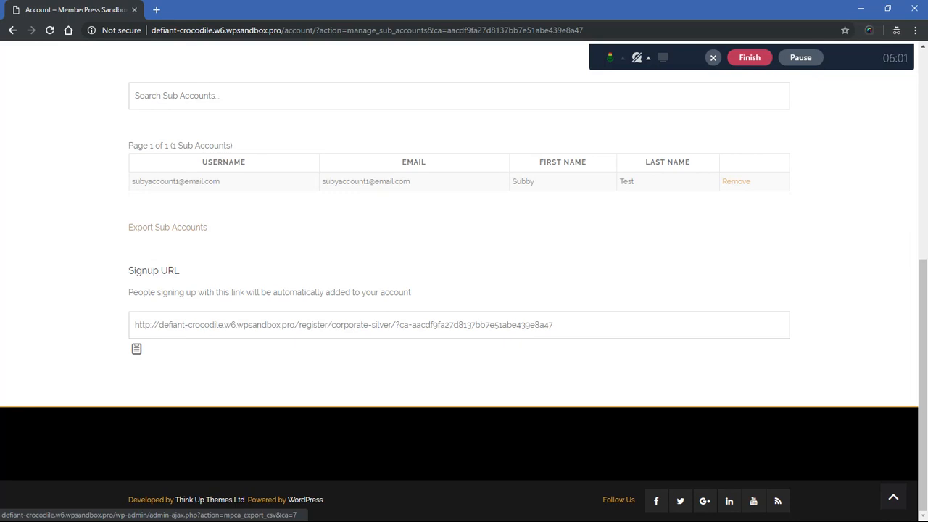
pyautogui.moveTo(132, 181); pyautogui.dragTo(727, 181)
pyautogui.click(250, 226)
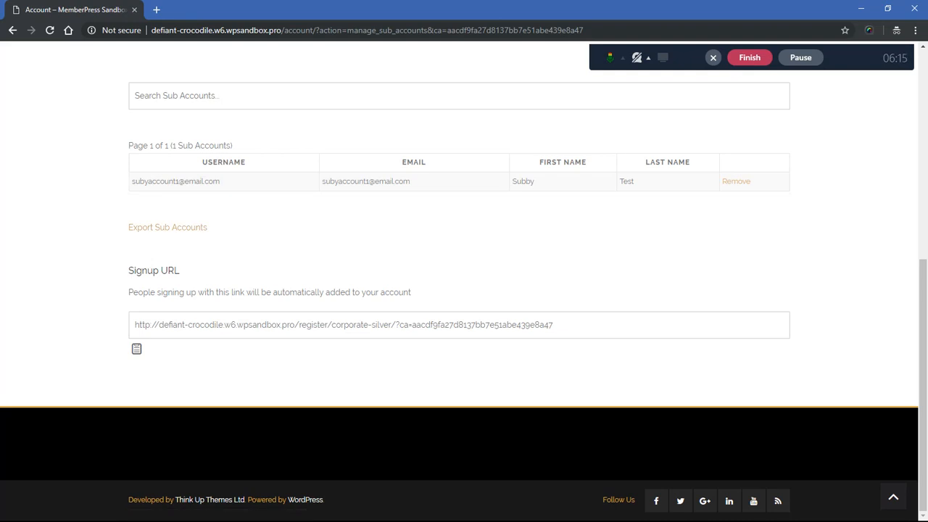
pyautogui.scroll(2, 464, 283)
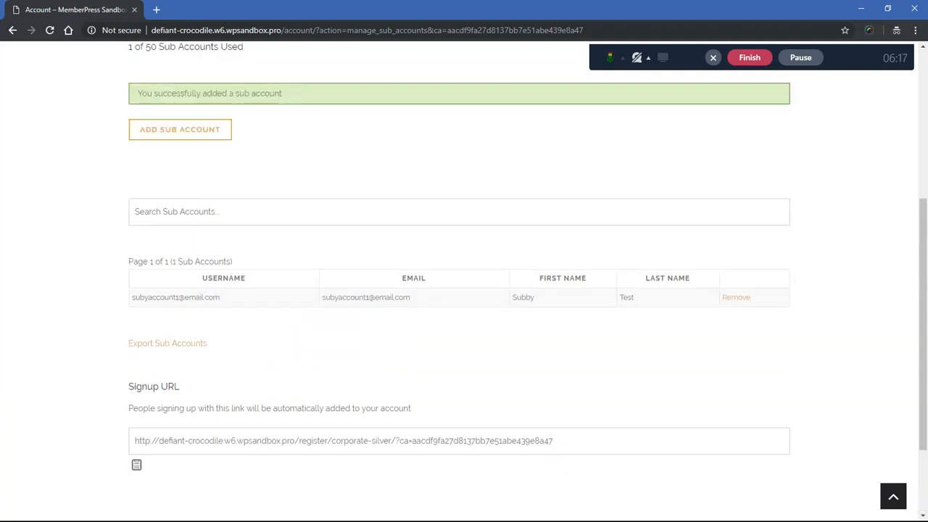
pyautogui.scroll(-1, 464, 282)
pyautogui.scroll(-1, 464, 282)
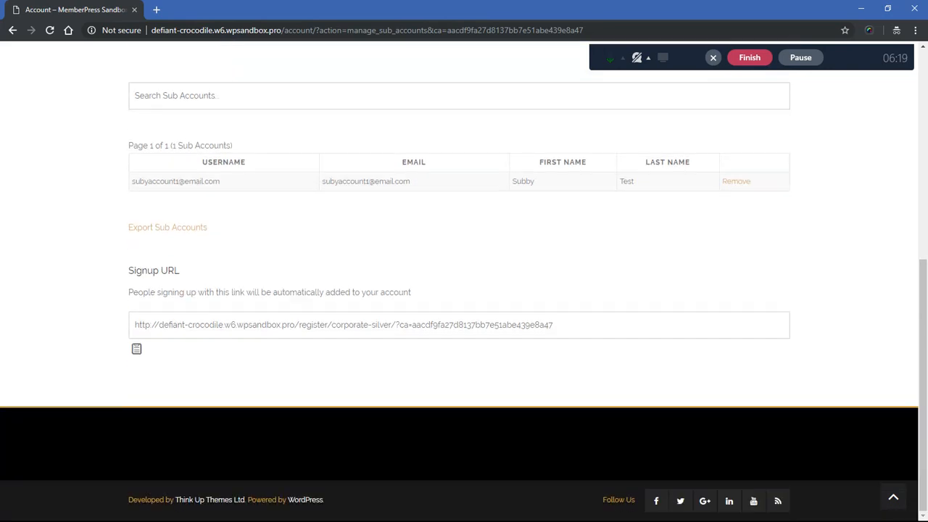
pyautogui.click(344, 325)
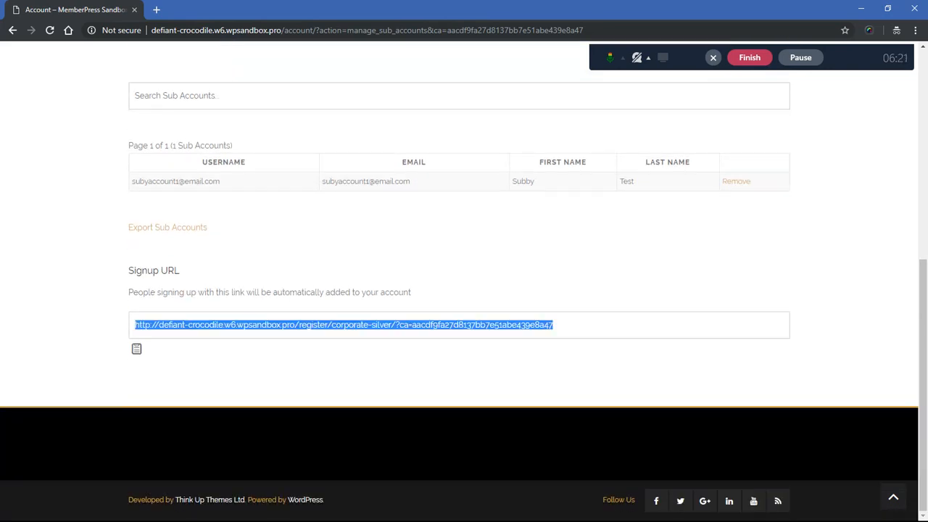
pyautogui.click(464, 370)
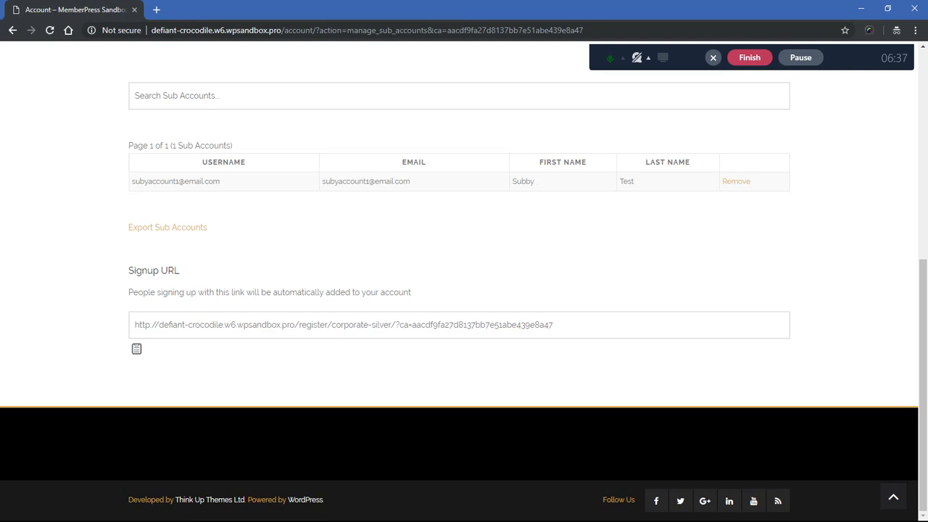
# Step: Open the account's subscriptions and change the Corporate Silver plan to Corporate Gold
pyautogui.scroll(6, 459, 282)
pyautogui.scroll(-2, 459, 290)
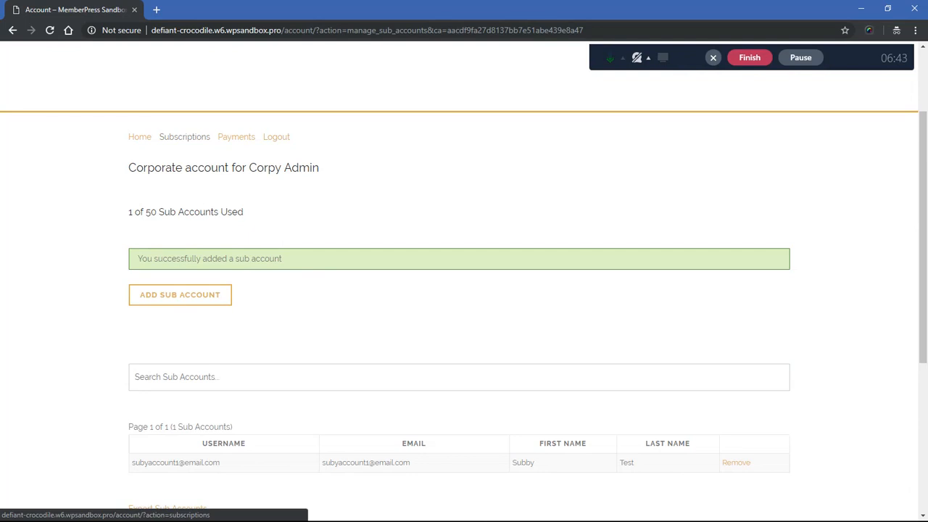
pyautogui.click(185, 136)
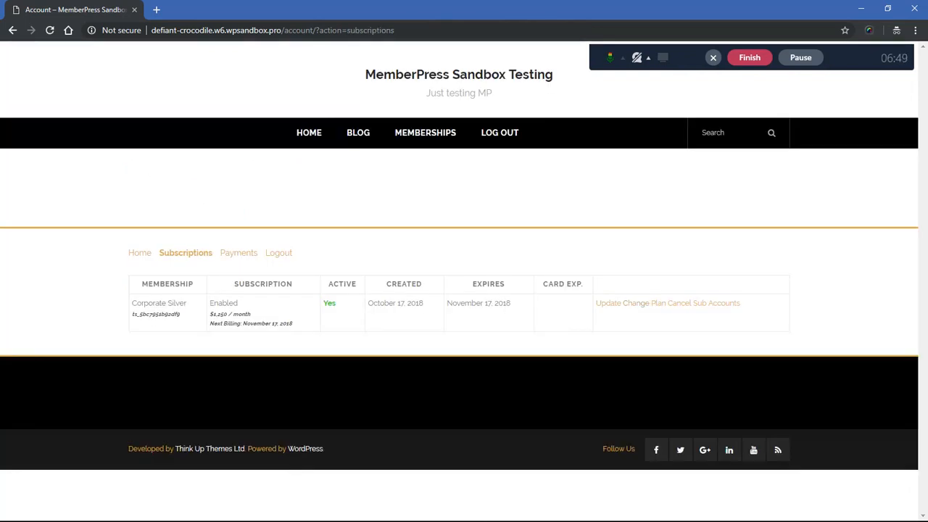
pyautogui.click(636, 303)
pyautogui.click(465, 274)
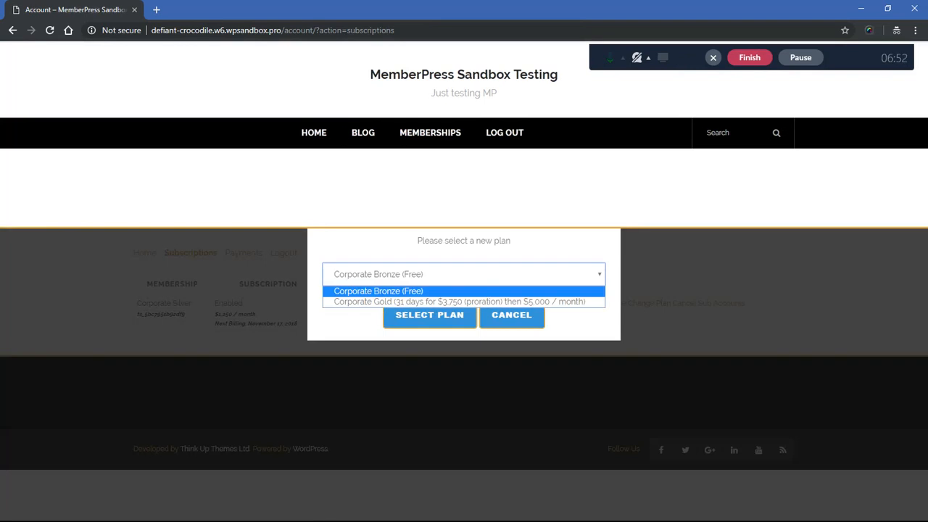
pyautogui.press('Down')
pyautogui.click(442, 302)
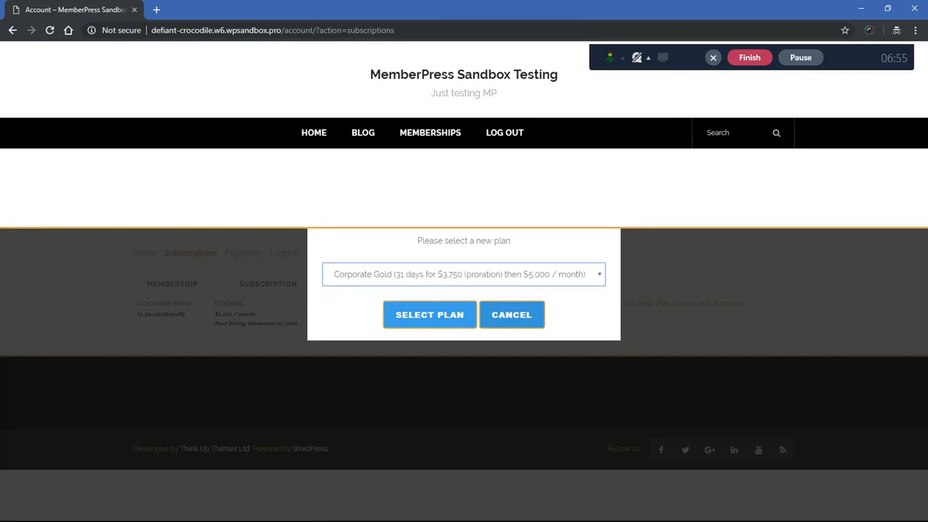
pyautogui.click(430, 315)
# Step: Sign up for Corporate Gold with the prefilled customer details and complete the checkout
pyautogui.scroll(-6, 459, 290)
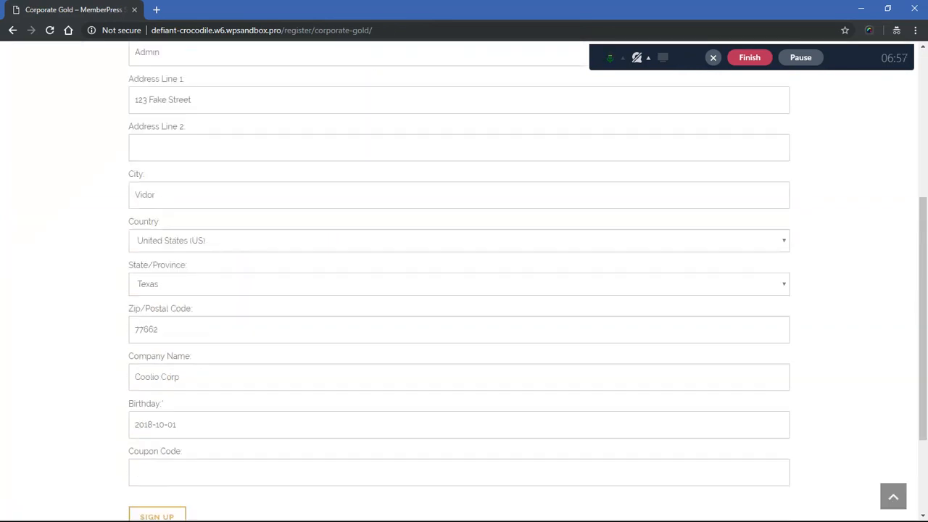
pyautogui.click(157, 377)
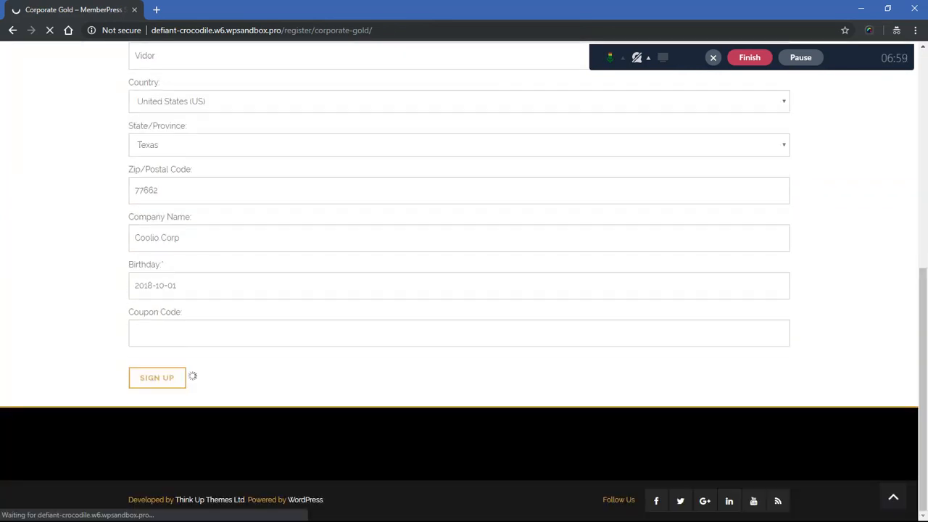
pyautogui.click(156, 387)
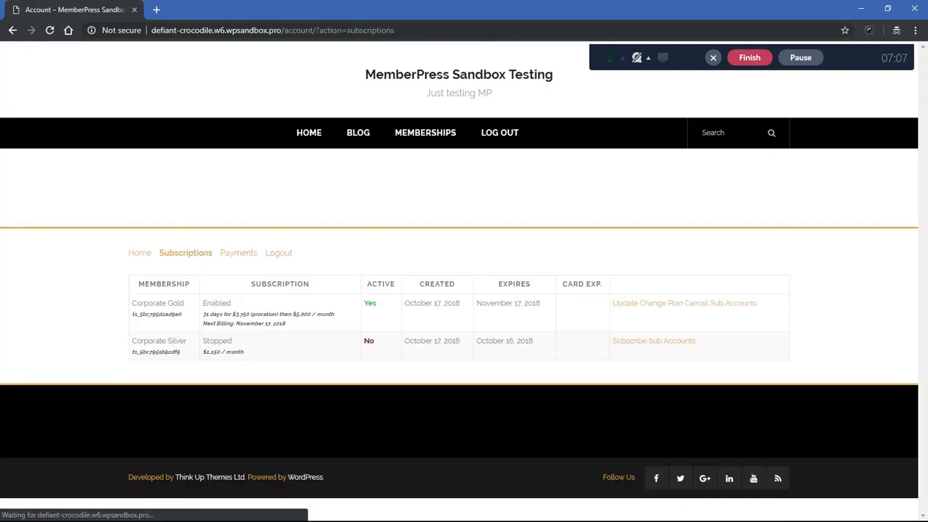
# Step: Compare the Corporate Silver and Corporate Gold subscriptions, and open Sub Accounts for Corporate Gold
pyautogui.moveTo(132, 340); pyautogui.dragTo(246, 353)
pyautogui.click(246, 353)
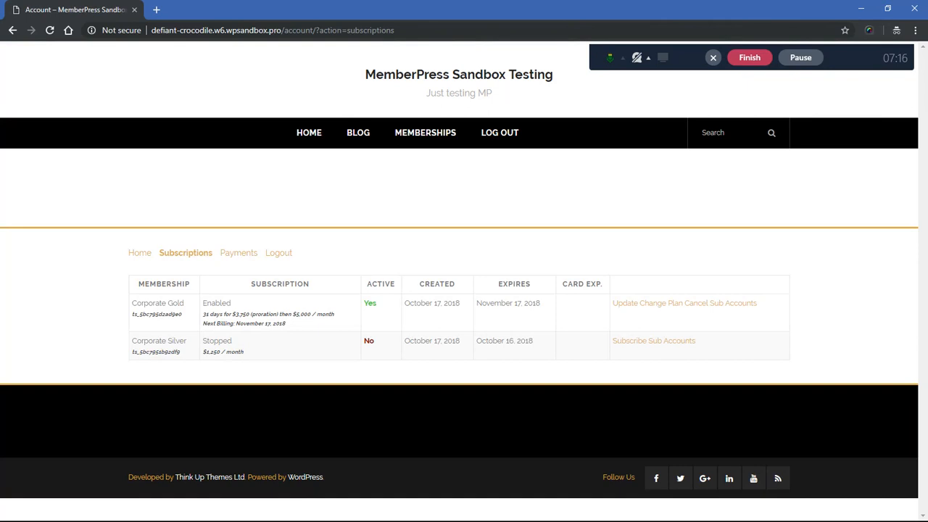
pyautogui.moveTo(132, 303); pyautogui.dragTo(221, 314)
pyautogui.click(221, 314)
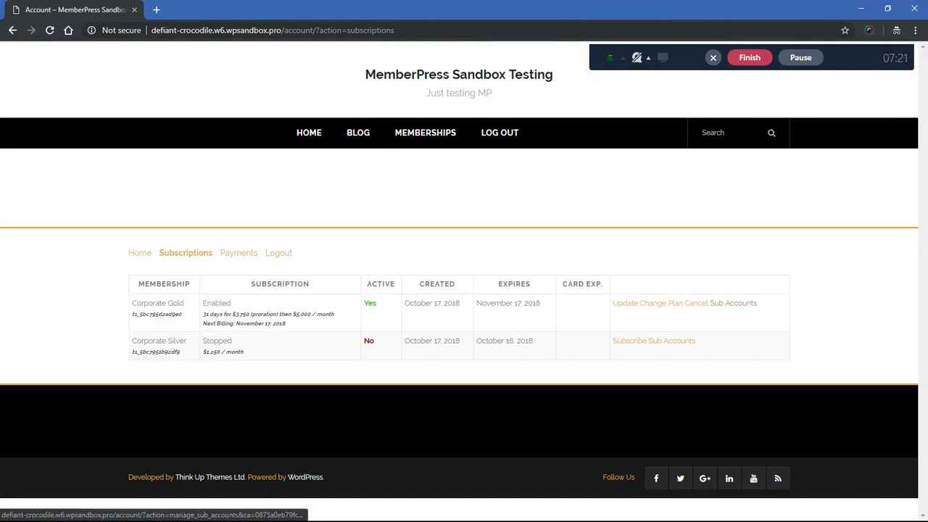
pyautogui.click(733, 303)
pyautogui.scroll(-3, 733, 303)
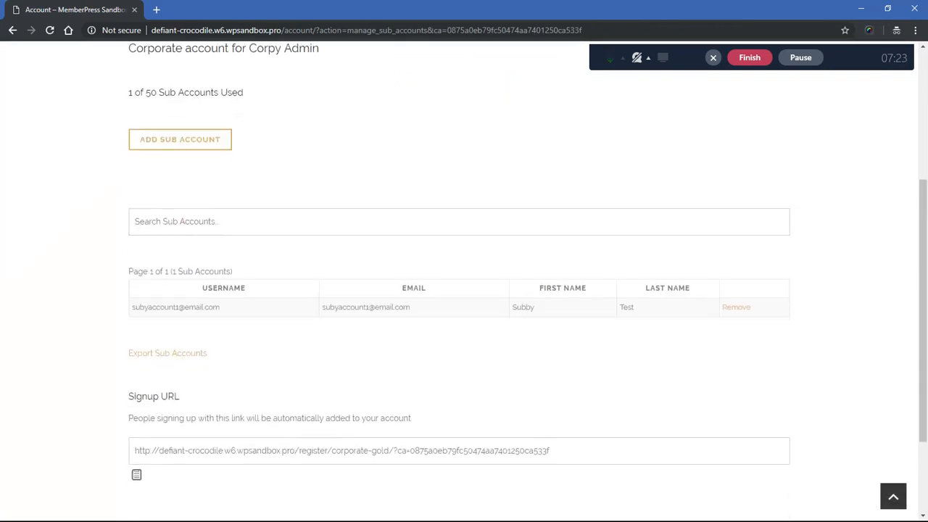
# Step: Check which sub accounts are listed under the Corporate Gold subscription
pyautogui.scroll(-1, 459, 290)
pyautogui.moveTo(132, 253); pyautogui.dragTo(220, 253)
pyautogui.click(220, 253)
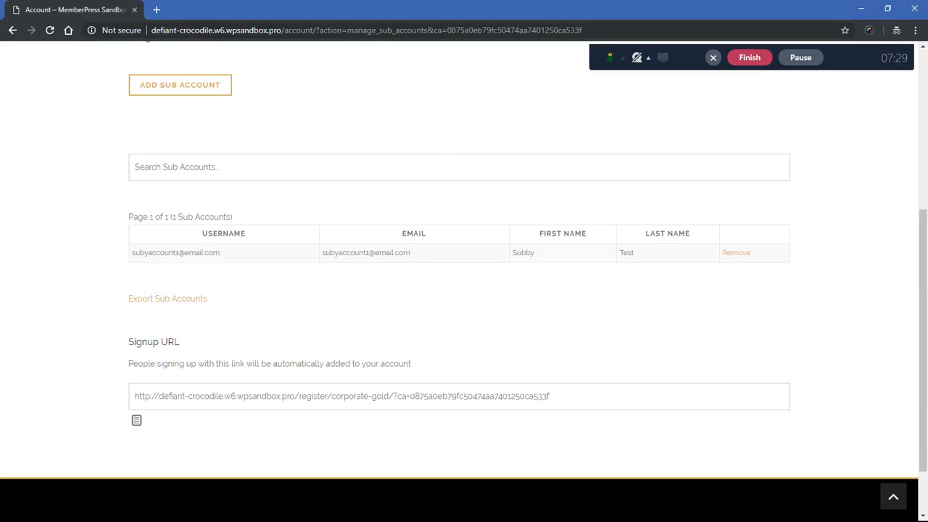
pyautogui.moveTo(132, 253); pyautogui.dragTo(221, 253)
pyautogui.click(224, 256)
pyautogui.scroll(4, 459, 281)
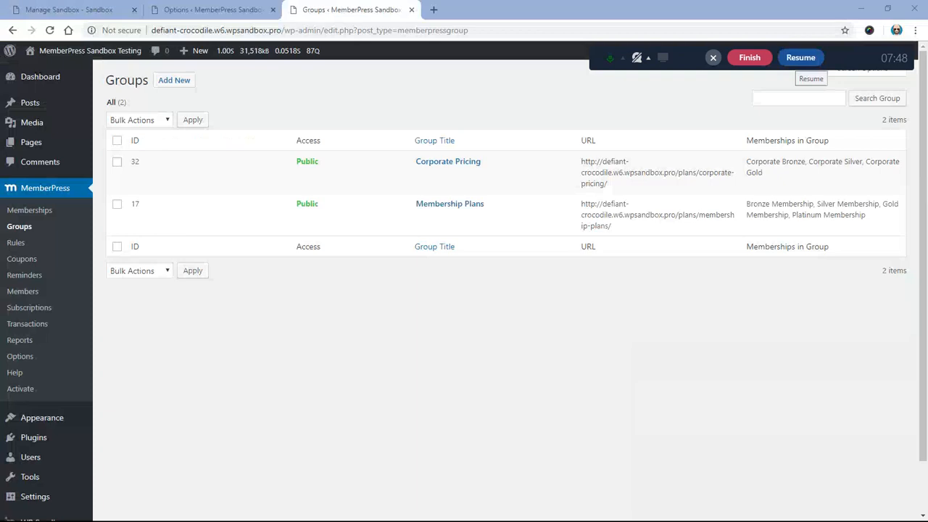
pyautogui.click(801, 57)
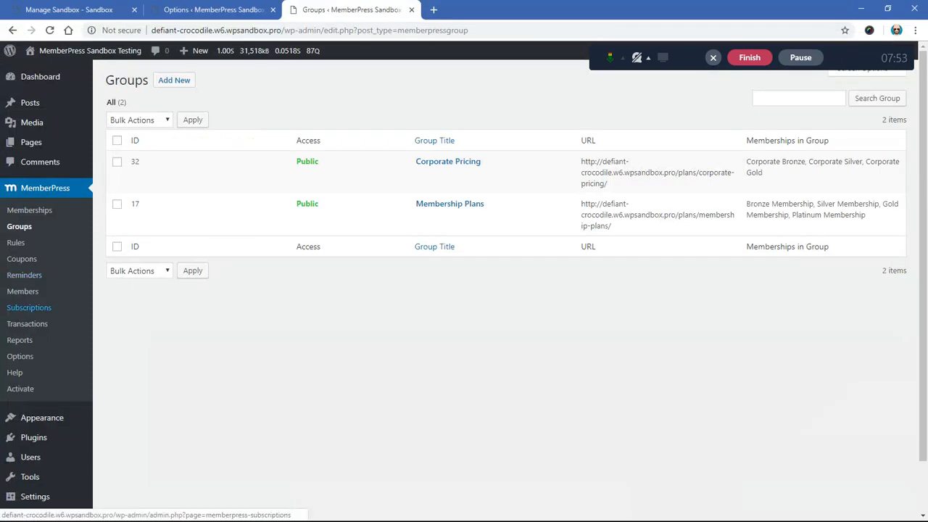
# Step: Open the profile of the active Corporate Gold subscriber from the subscriptions list and check the sub account usage under Corporate Accounts
pyautogui.click(29, 307)
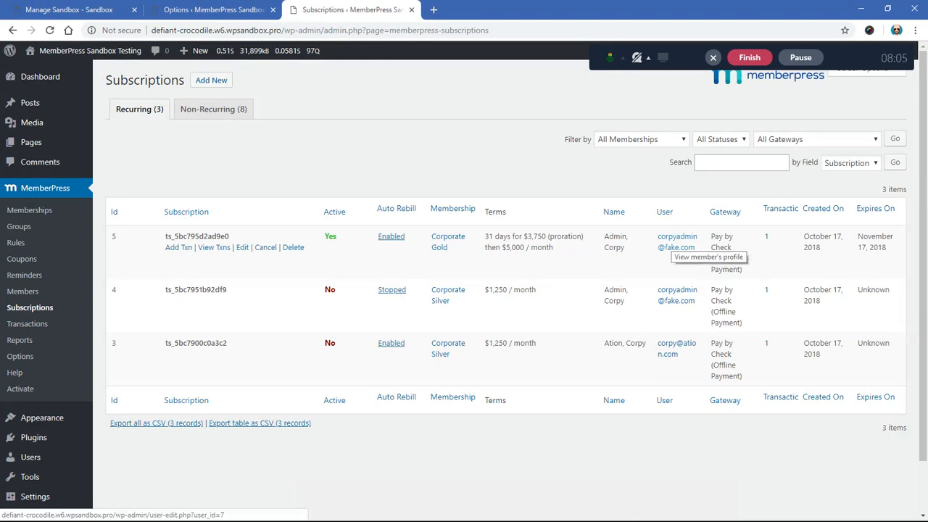
pyautogui.click(675, 242)
pyautogui.scroll(-11, 508, 290)
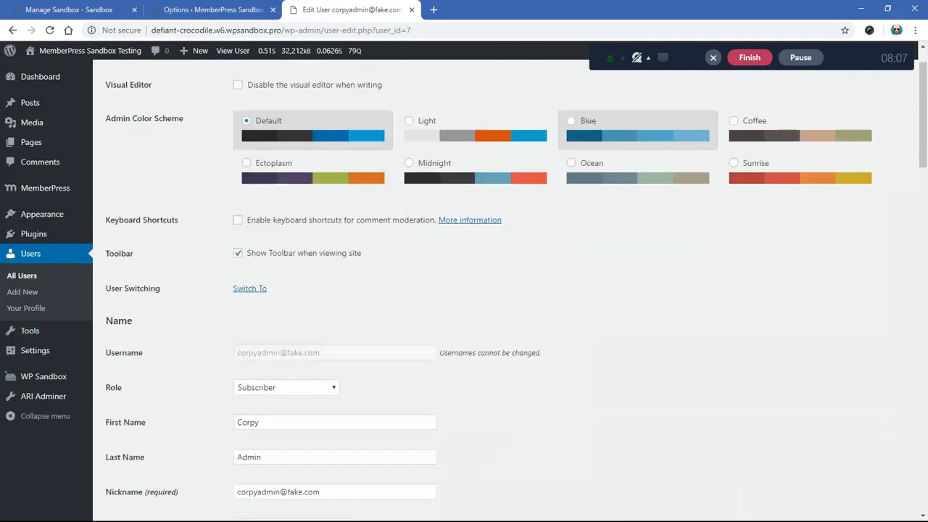
pyautogui.scroll(-12, 508, 290)
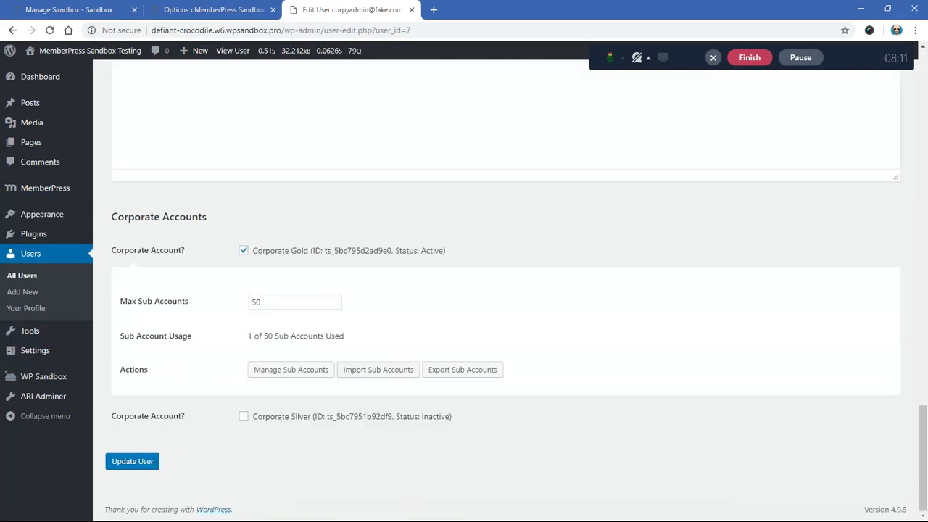
pyautogui.moveTo(119, 217); pyautogui.dragTo(208, 218)
pyautogui.click(210, 217)
pyautogui.moveTo(248, 336); pyautogui.dragTo(343, 336)
pyautogui.click(352, 335)
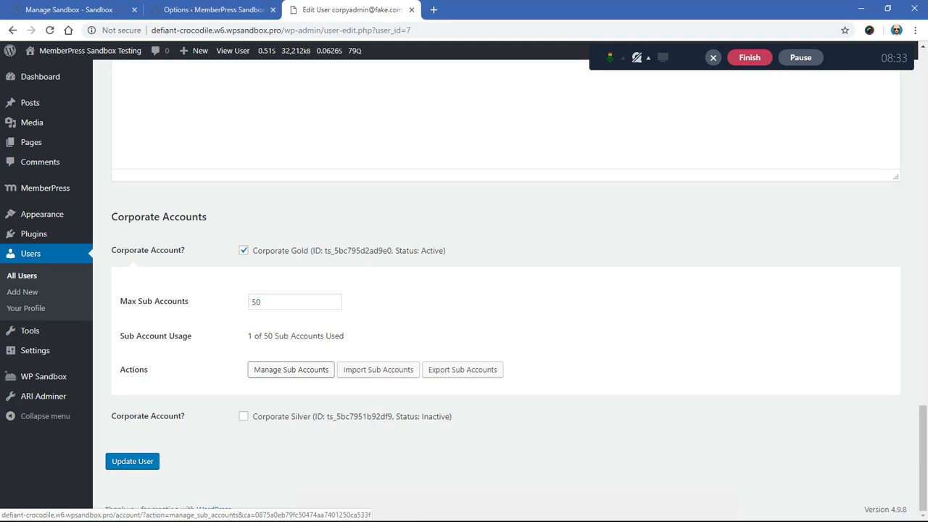
# Step: Open sub account management for the Corporate Gold account and examine the sub account list and signup URL
pyautogui.click(291, 369)
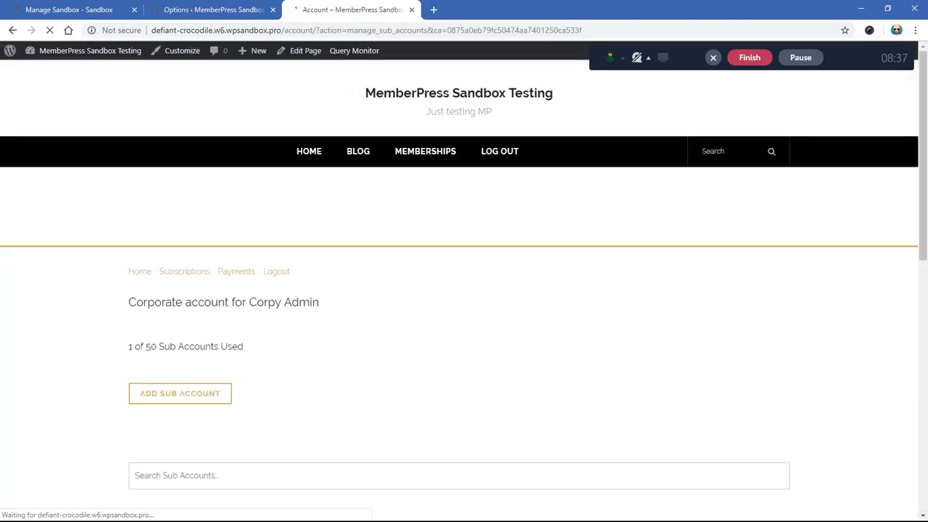
pyautogui.scroll(-3, 464, 290)
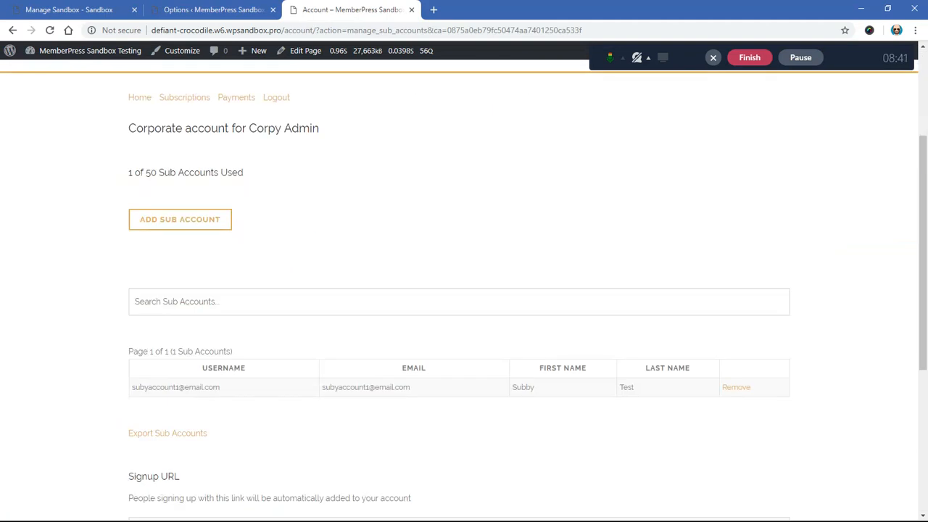
pyautogui.scroll(-4, 465, 290)
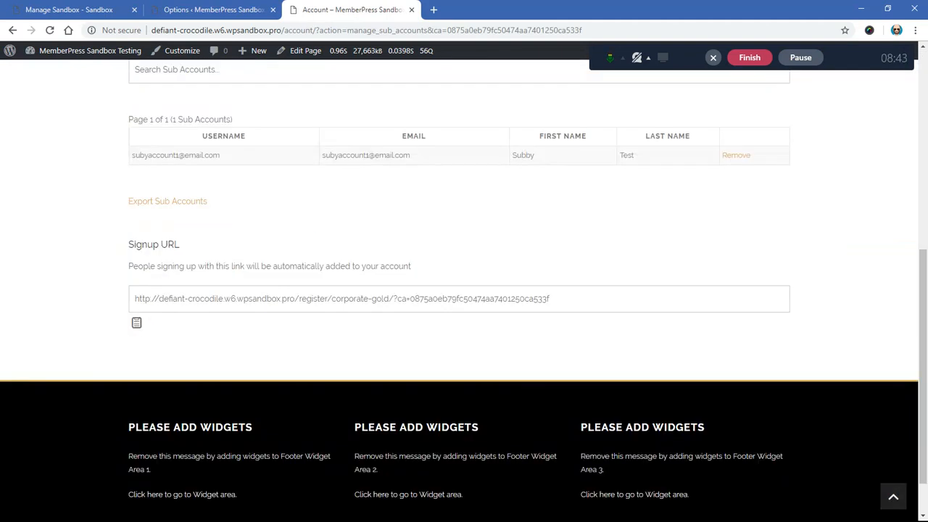
pyautogui.click(342, 299)
pyautogui.click(341, 341)
pyautogui.scroll(4, 464, 290)
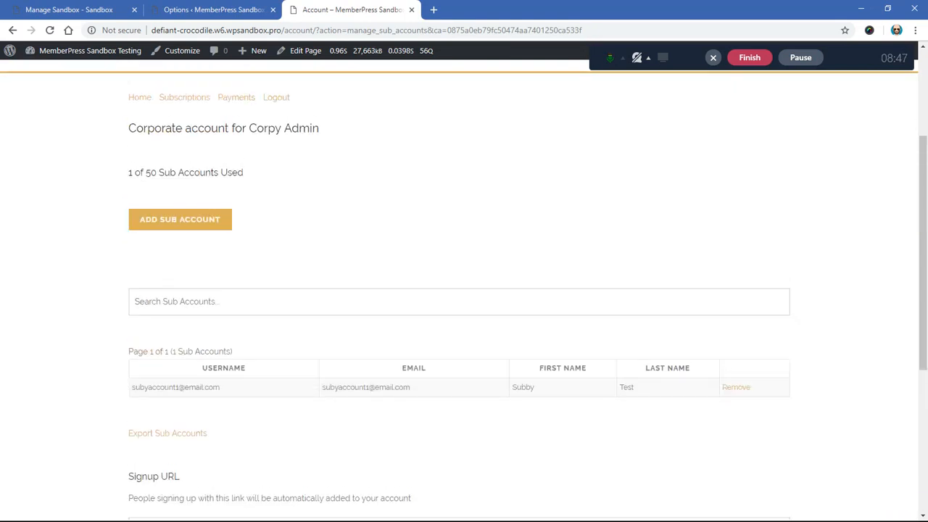
# Step: View the form for adding a sub account, close it unfilled, and look over the rest of the management page
pyautogui.click(179, 219)
pyautogui.click(180, 219)
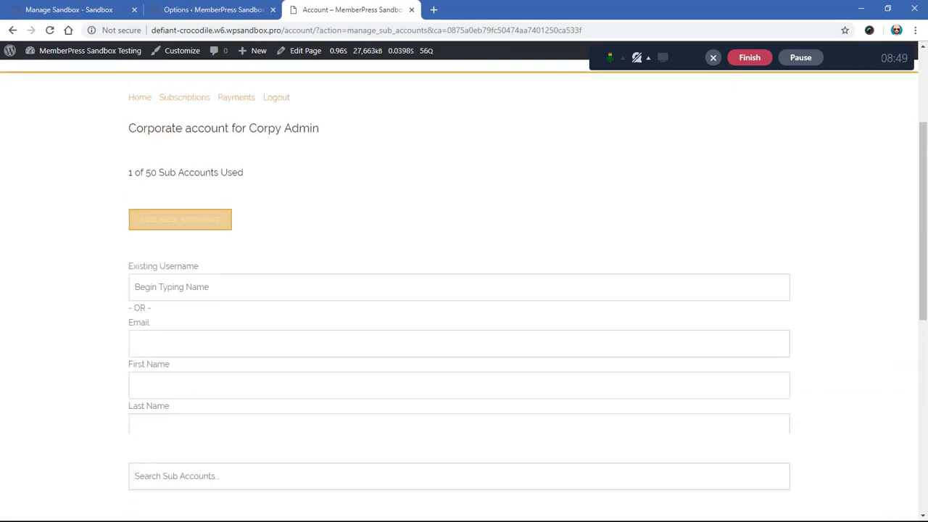
pyautogui.scroll(-2, 180, 219)
pyautogui.scroll(3, 168, 317)
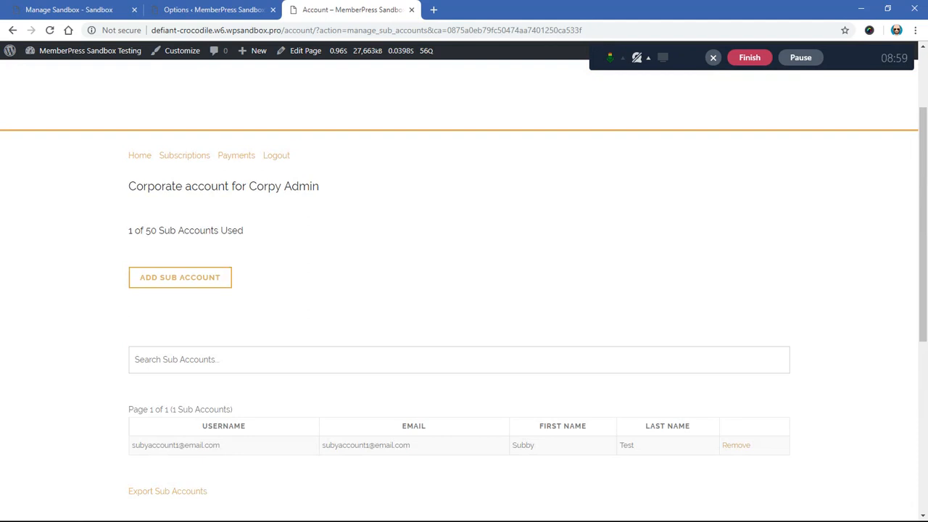
pyautogui.scroll(-4, 464, 290)
pyautogui.scroll(4, 464, 290)
pyautogui.scroll(-3, 464, 290)
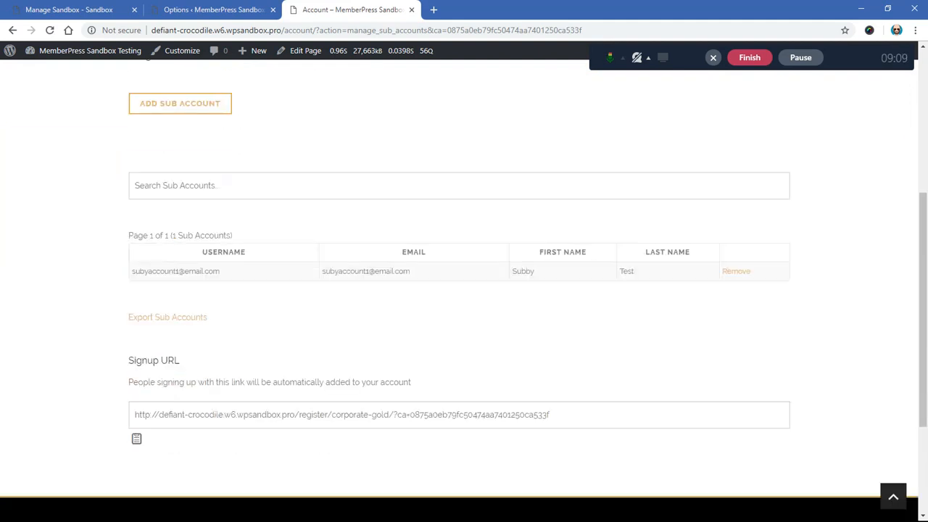
pyautogui.scroll(4, 464, 290)
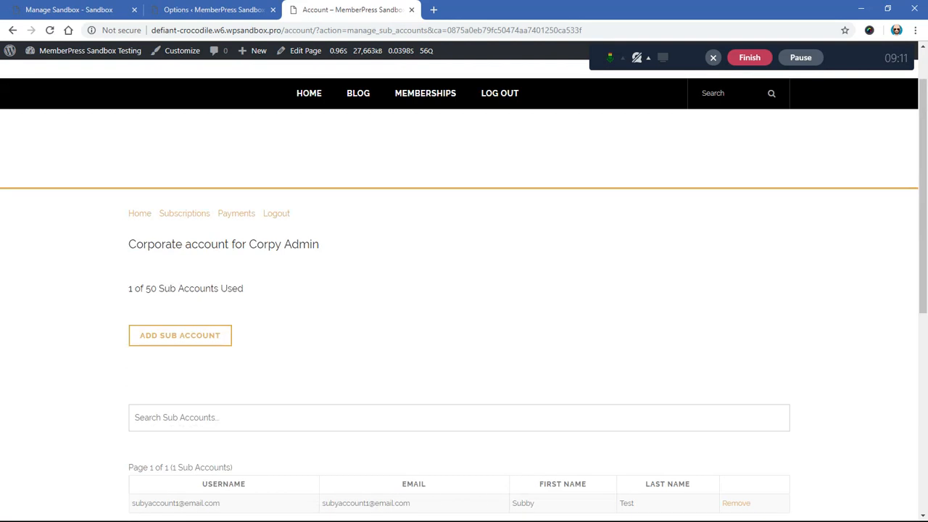
# Step: View the profile fields on the account's Home page, and return to the corporate user's profile in the admin area
pyautogui.click(140, 214)
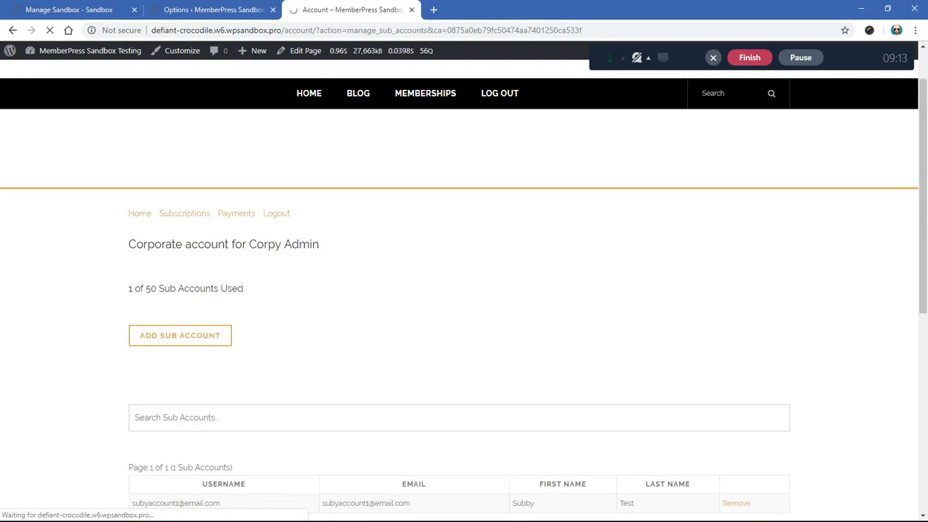
pyautogui.scroll(-3, 464, 290)
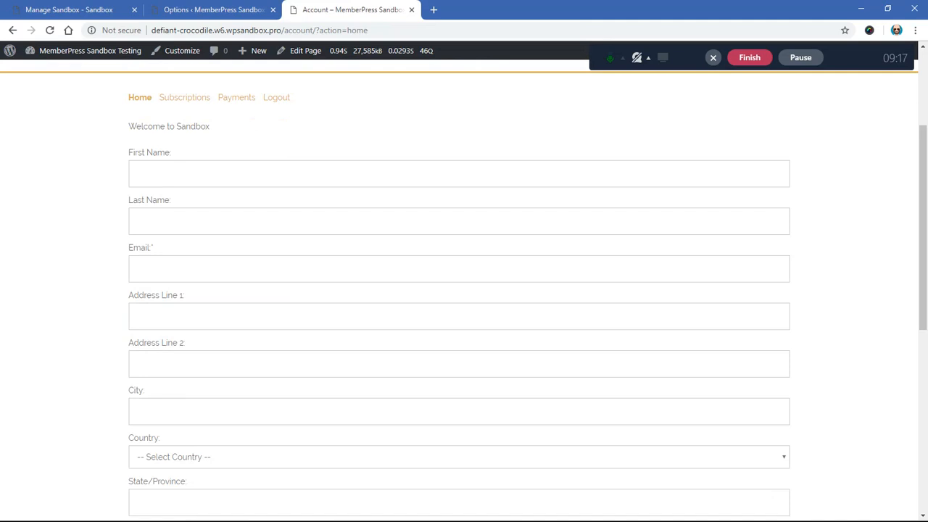
pyautogui.scroll(-3, 464, 290)
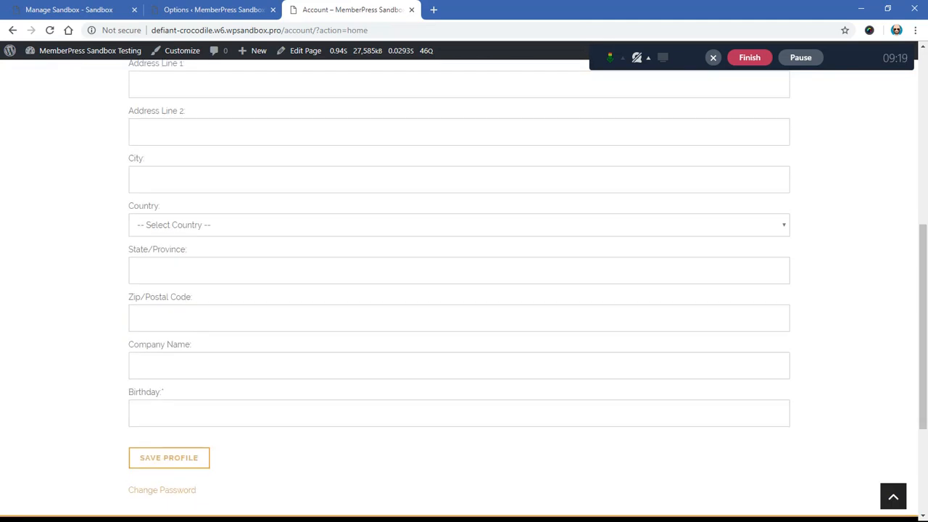
pyautogui.scroll(6, 464, 290)
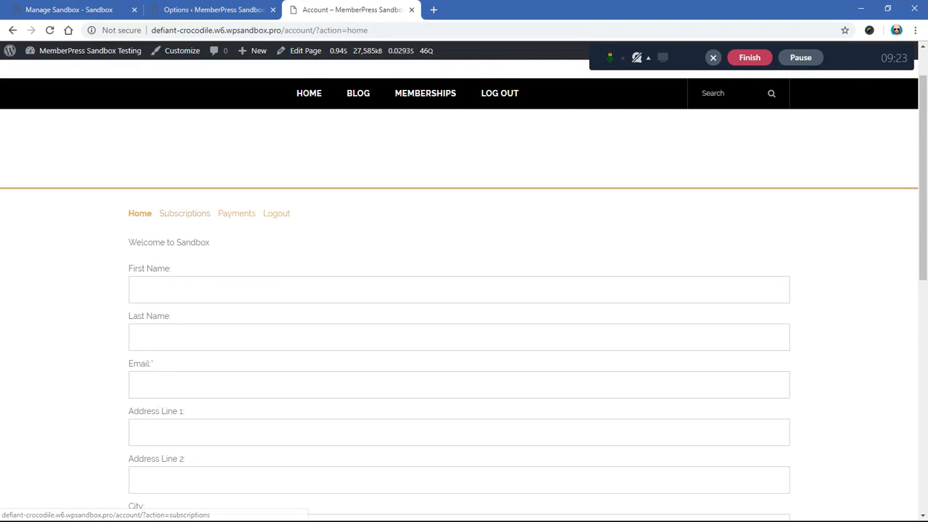
pyautogui.click(12, 30)
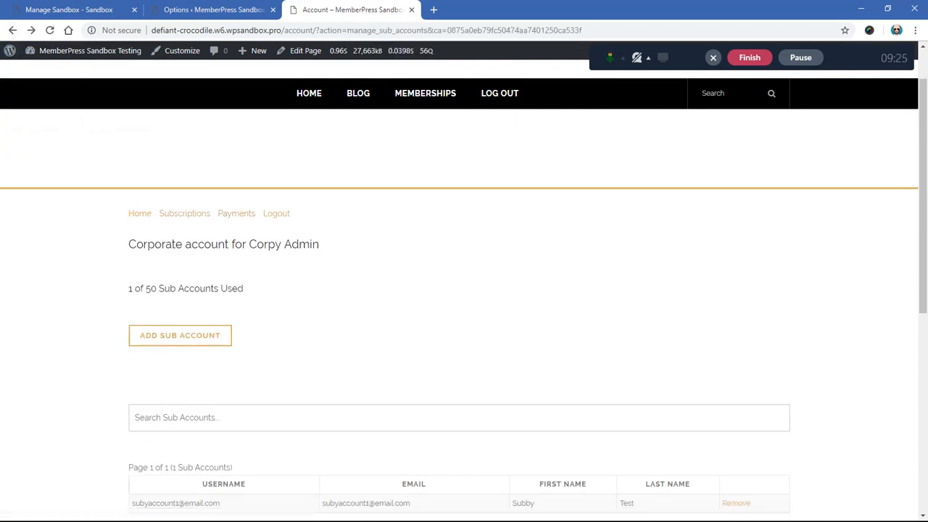
pyautogui.scroll(-3, 464, 290)
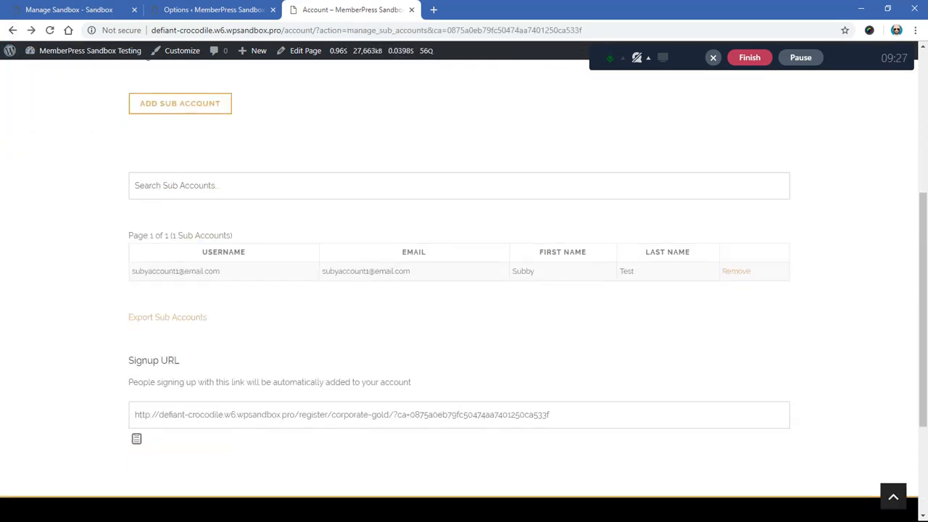
pyautogui.click(13, 29)
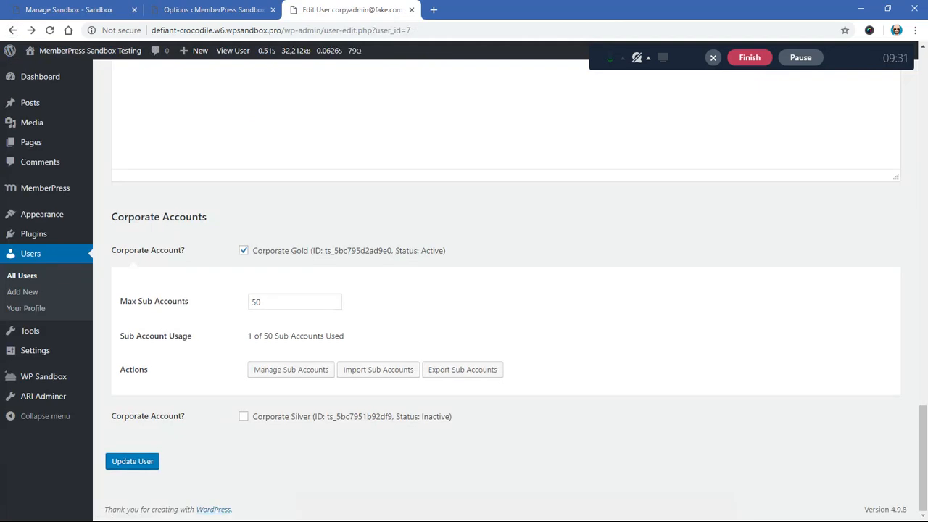
# Step: Review the MemberPress transactions, and open the list of non-recurring subscriptions
pyautogui.moveTo(45, 187)
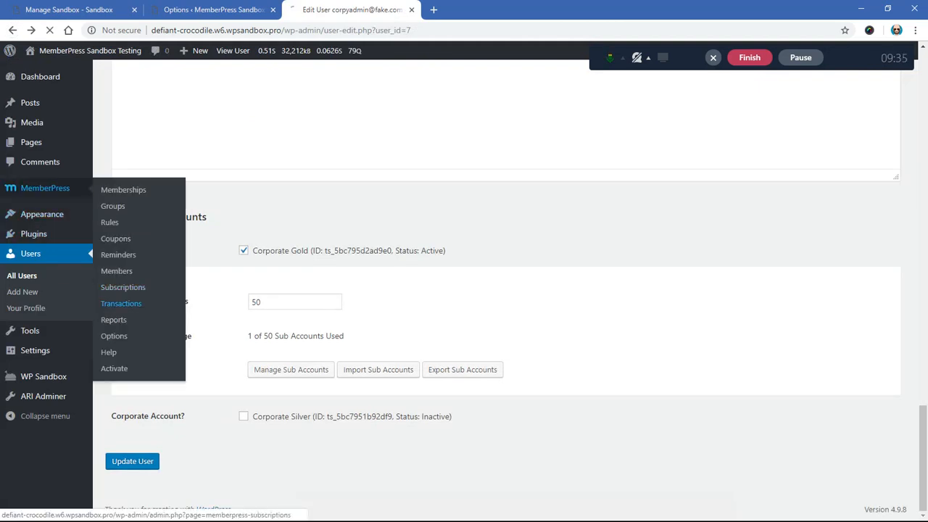
pyautogui.click(121, 303)
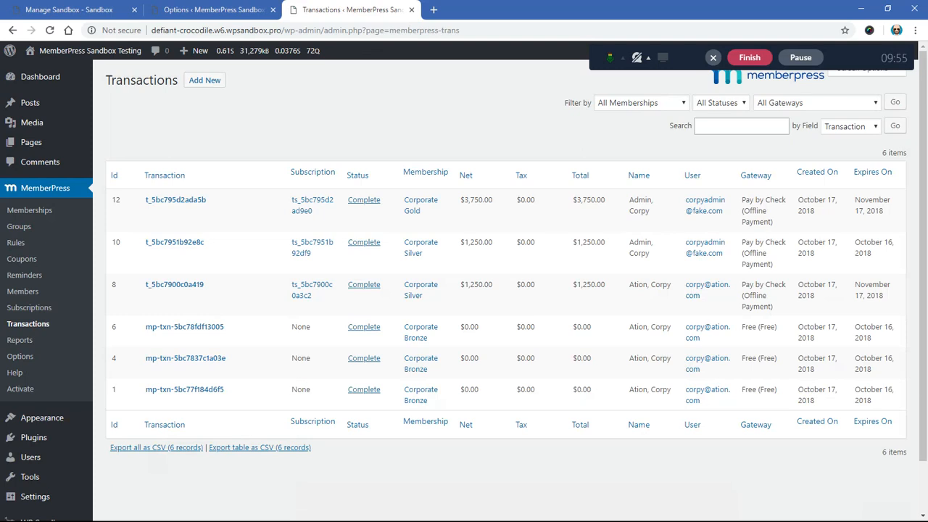
pyautogui.click(29, 308)
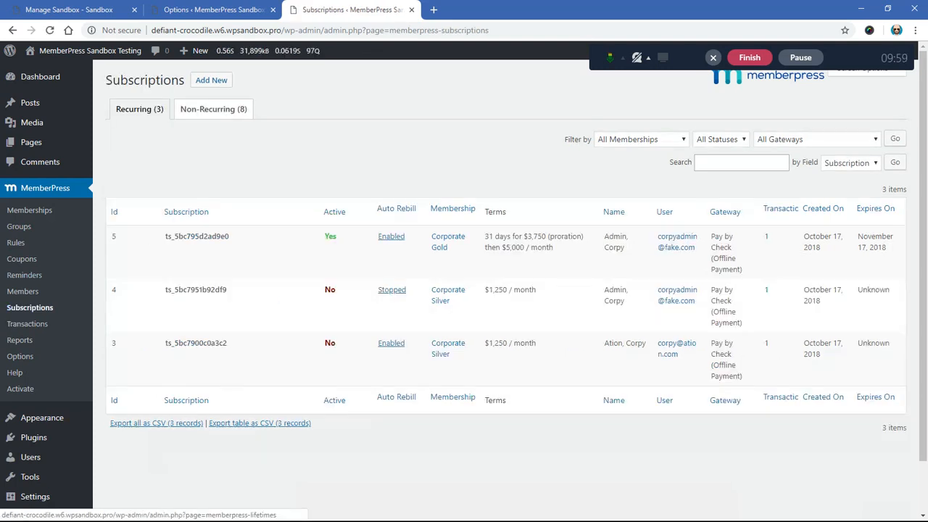
pyautogui.click(213, 109)
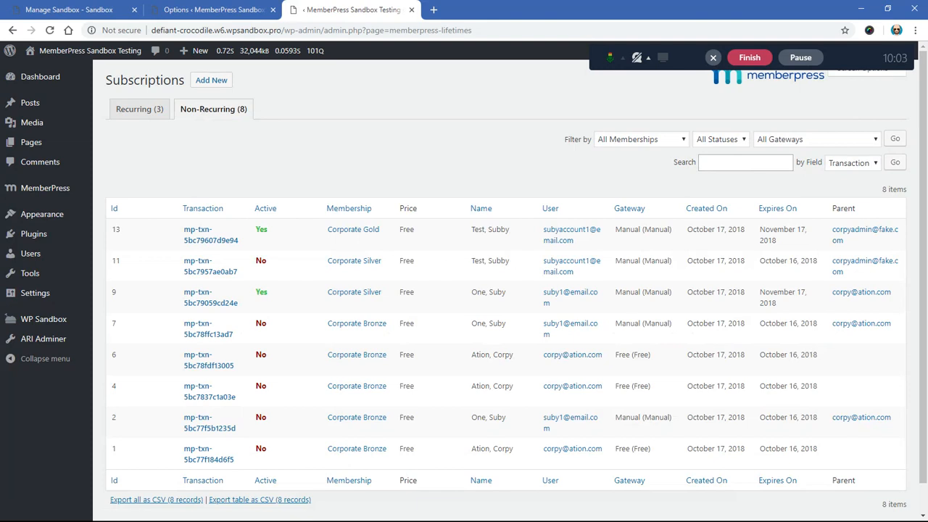
# Step: Search the non-recurring subscriptions by User Email for the Corporate Gold sub account's email, and check the parent account
pyautogui.moveTo(575, 241); pyautogui.dragTo(544, 230)
pyautogui.hotkey('ctrl', 'c')
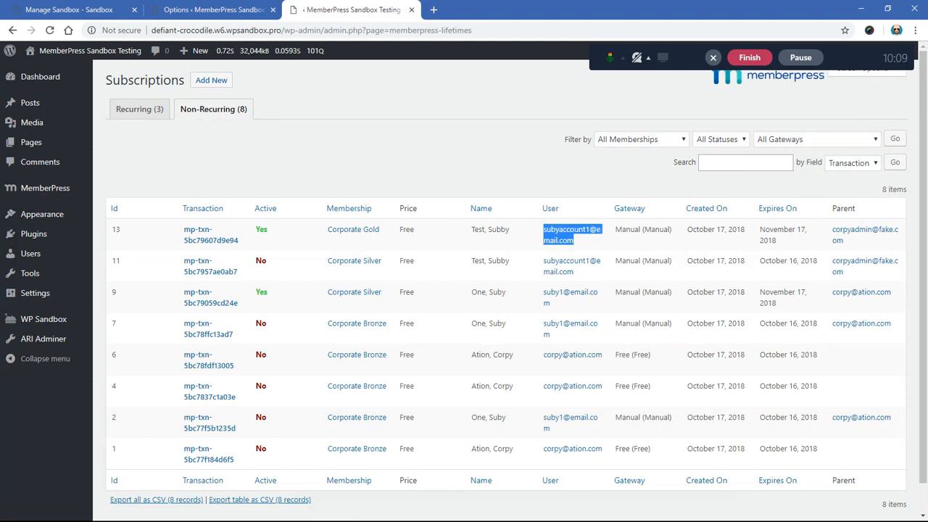
pyautogui.click(745, 164)
pyautogui.hotkey('ctrl', 'v')
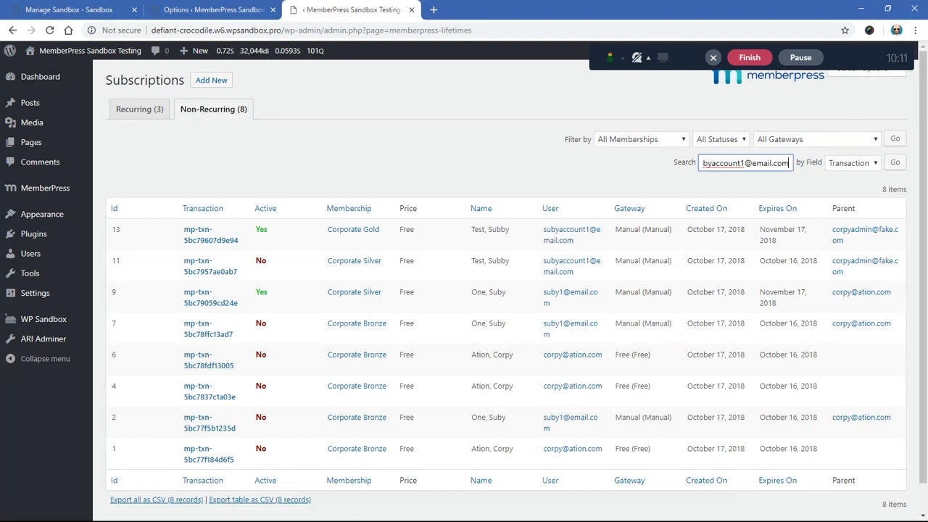
pyautogui.click(854, 163)
pyautogui.click(847, 200)
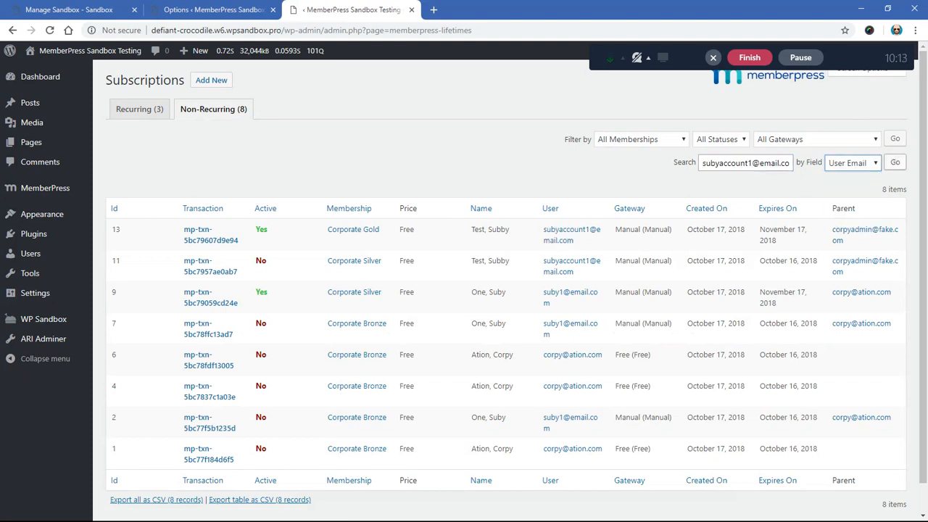
pyautogui.click(895, 163)
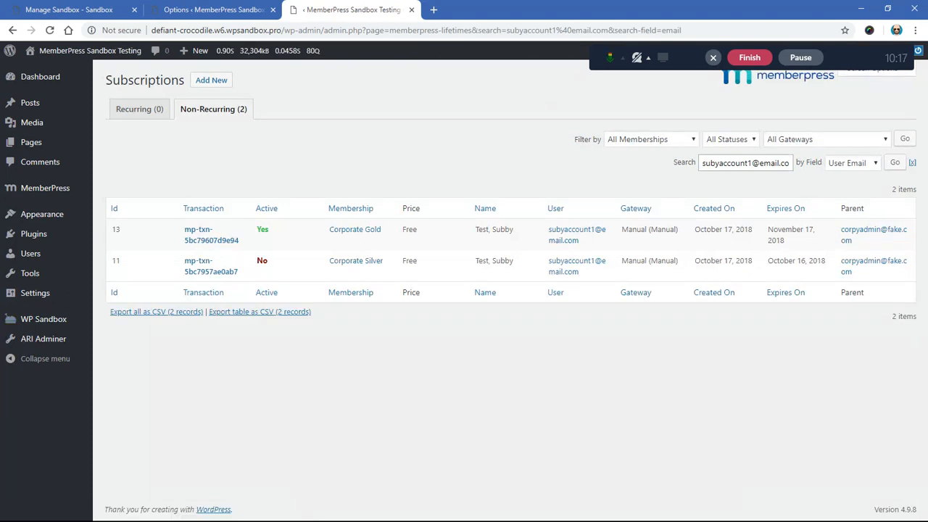
pyautogui.moveTo(855, 241); pyautogui.dragTo(841, 229)
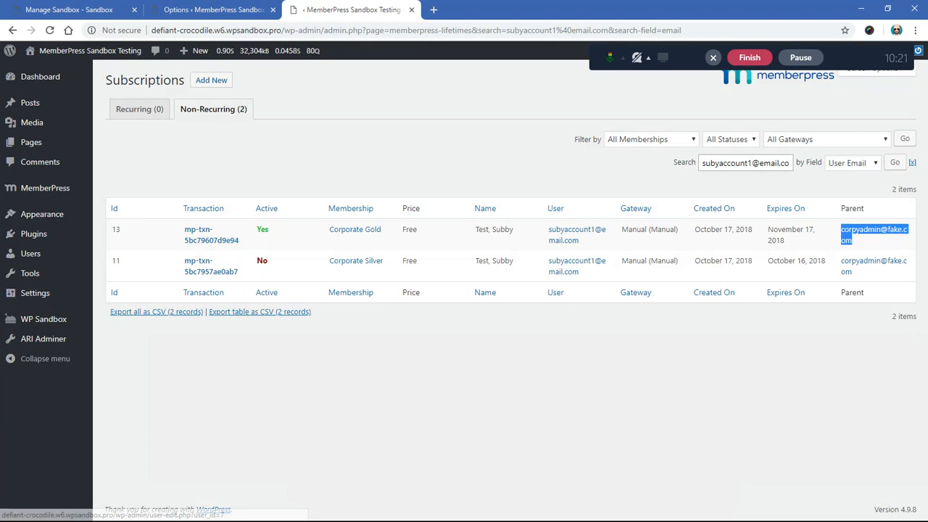
pyautogui.click(812, 355)
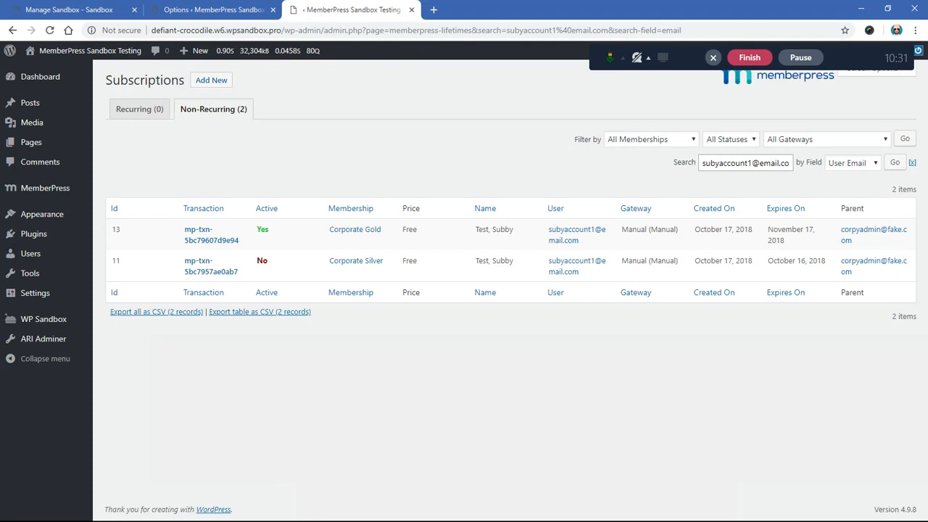
# Step: Open the email settings in the MemberPress options and examine the Sub Account Signup Email and Sub Account Welcome Email notices
pyautogui.moveTo(45, 188)
pyautogui.click(108, 337)
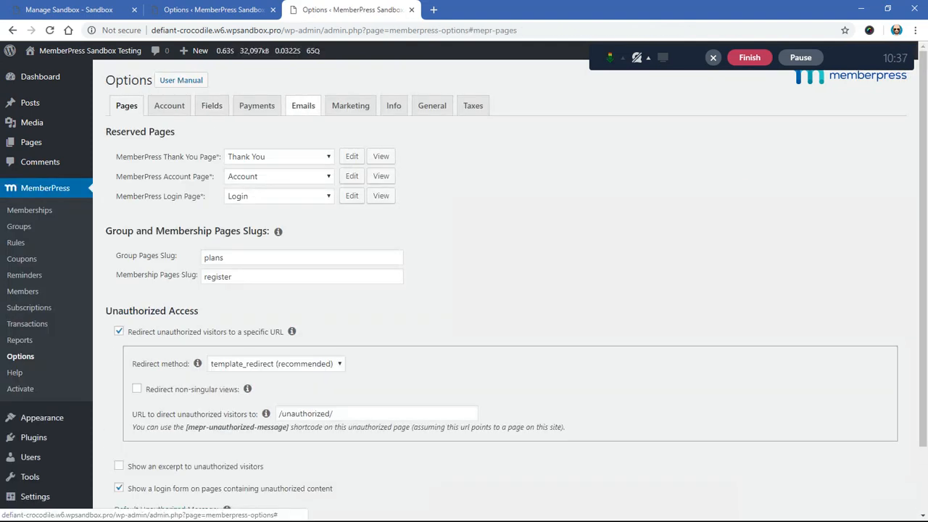
pyautogui.click(303, 106)
pyautogui.scroll(-2, 464, 290)
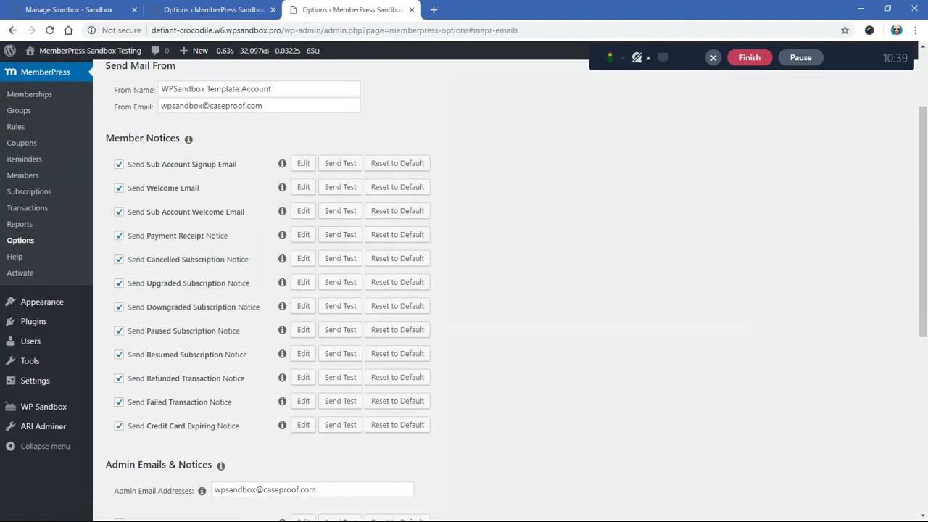
pyautogui.moveTo(238, 164); pyautogui.dragTo(127, 165)
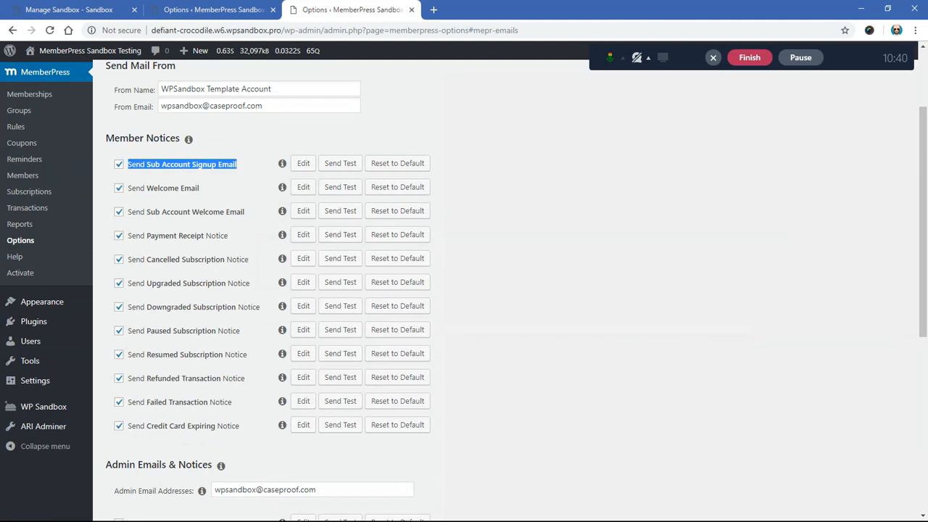
pyautogui.moveTo(245, 212); pyautogui.dragTo(127, 211)
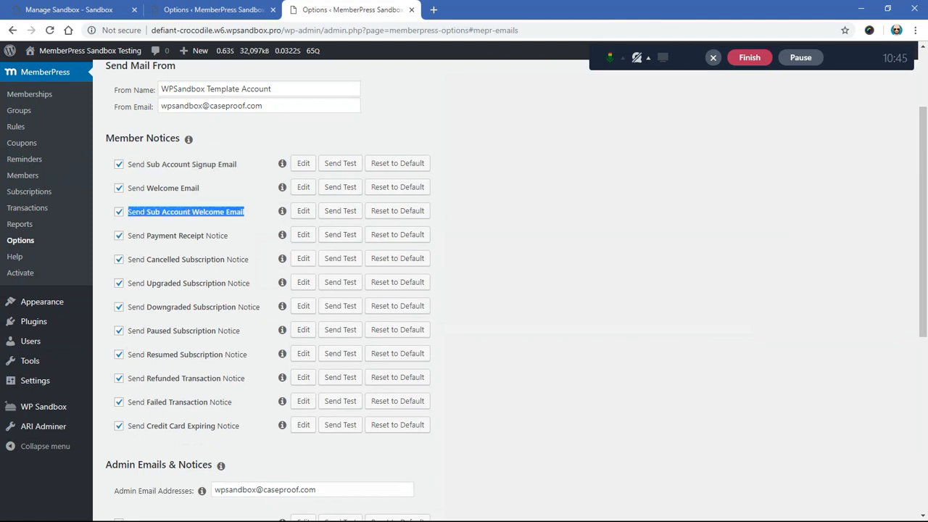
pyautogui.moveTo(238, 164); pyautogui.dragTo(126, 165)
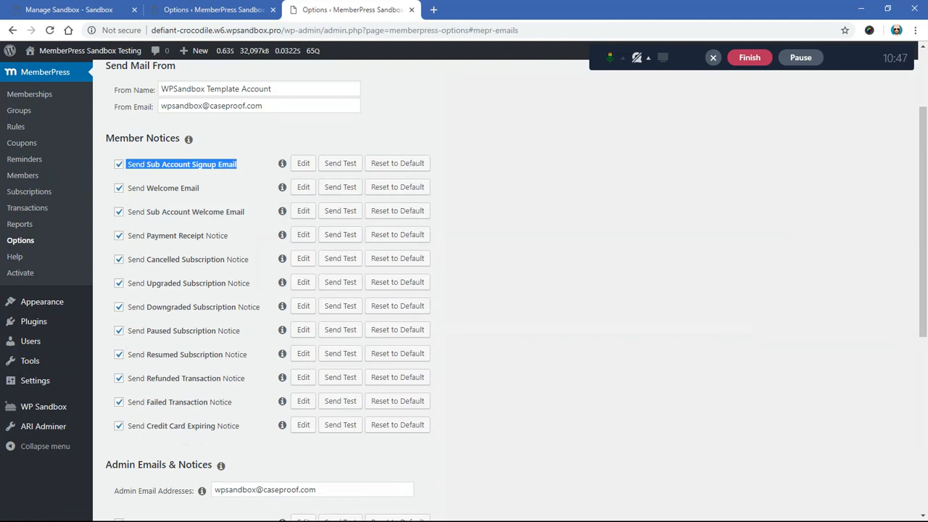
pyautogui.click(244, 173)
pyautogui.moveTo(245, 212); pyautogui.dragTo(127, 212)
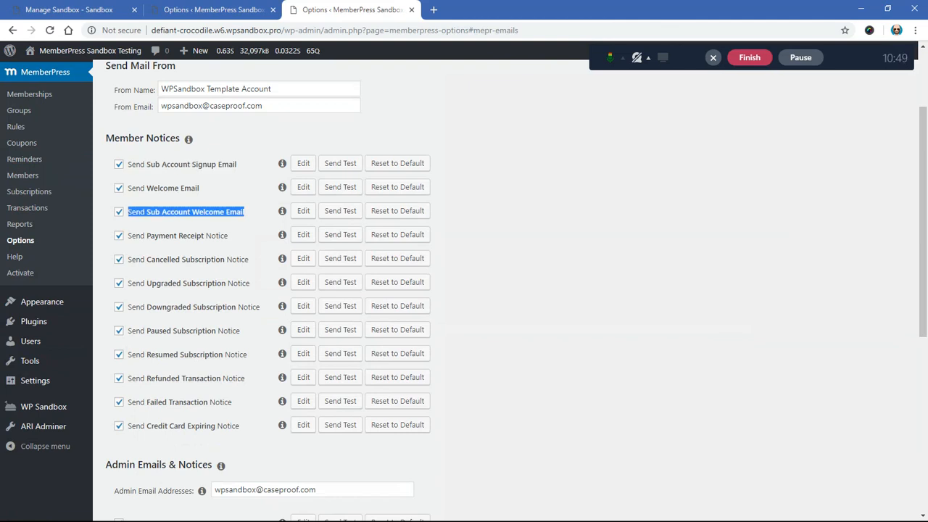
# Step: Open the Sub Account Signup Email template, enlarge its body, examine the login and password details, and close the template
pyautogui.moveTo(239, 165); pyautogui.dragTo(128, 165)
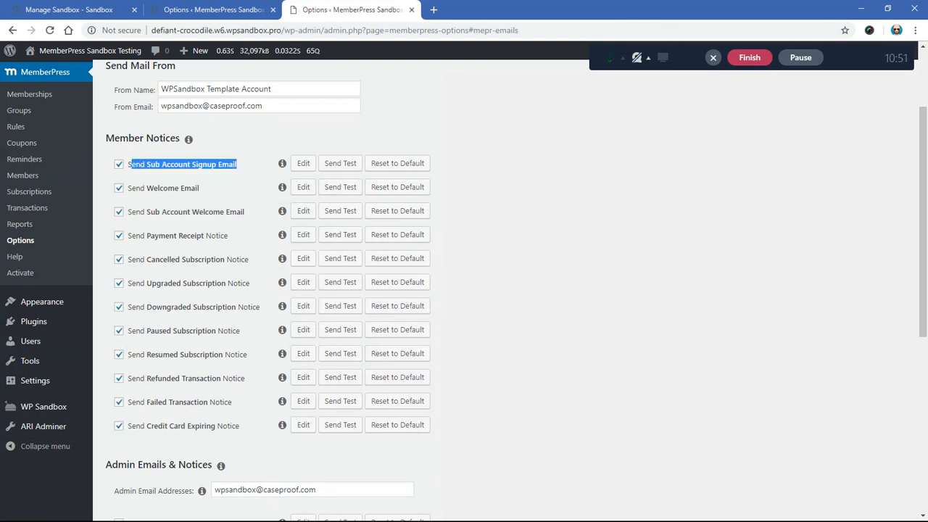
pyautogui.moveTo(245, 212); pyautogui.dragTo(129, 212)
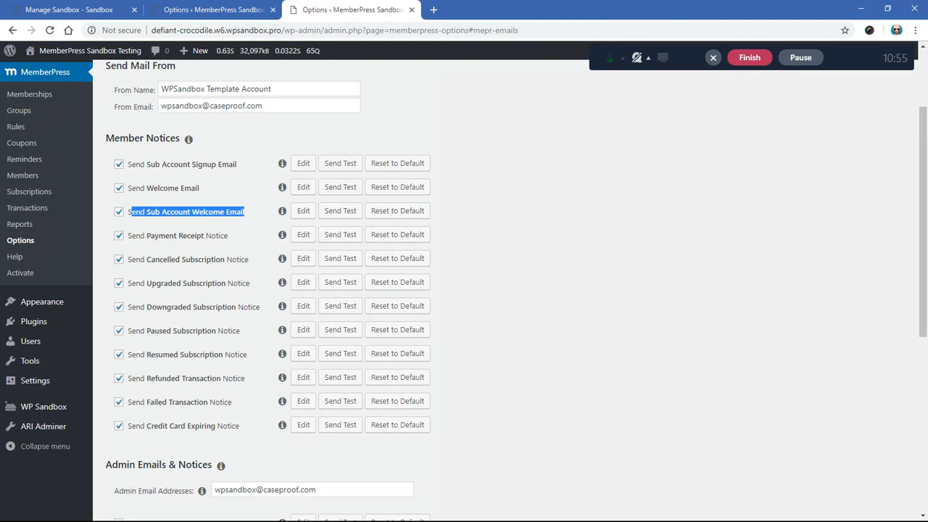
pyautogui.click(247, 212)
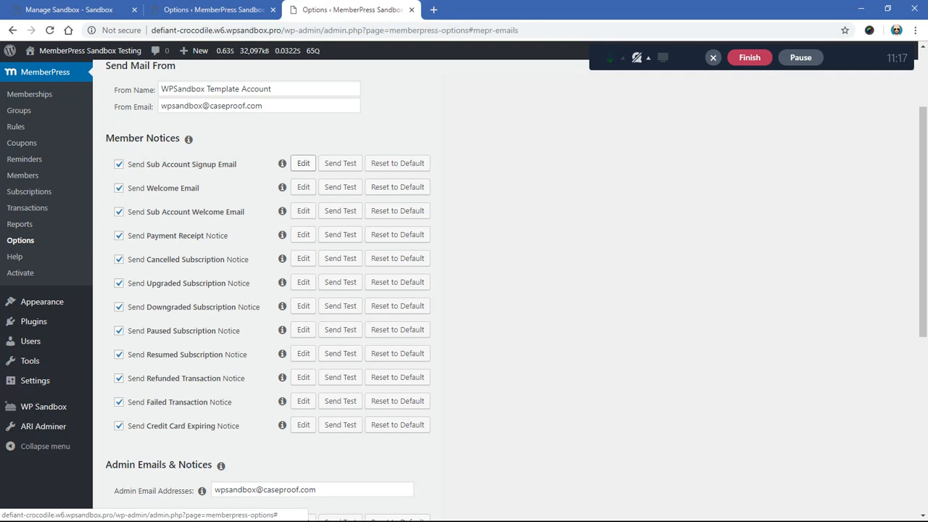
pyautogui.click(303, 163)
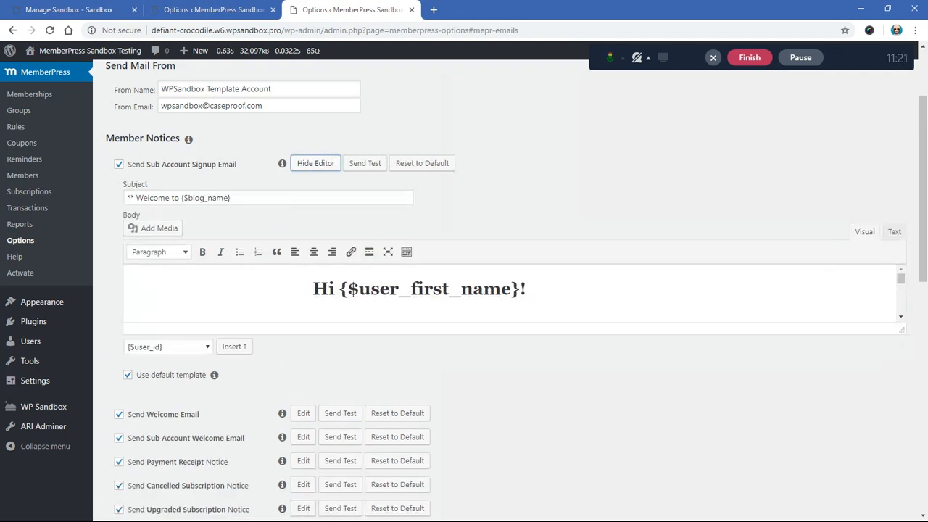
pyautogui.moveTo(902, 329); pyautogui.dragTo(902, 459)
pyautogui.scroll(-1, 514, 359)
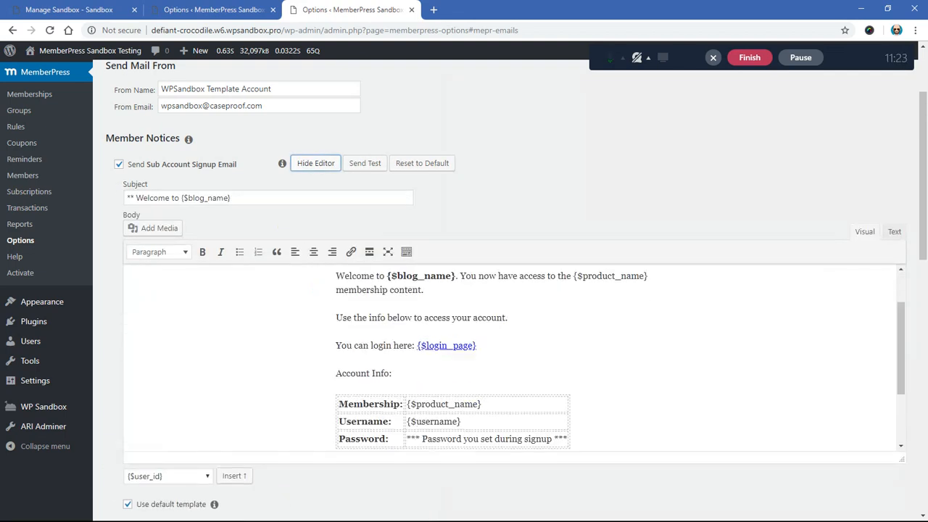
pyautogui.scroll(-1, 513, 359)
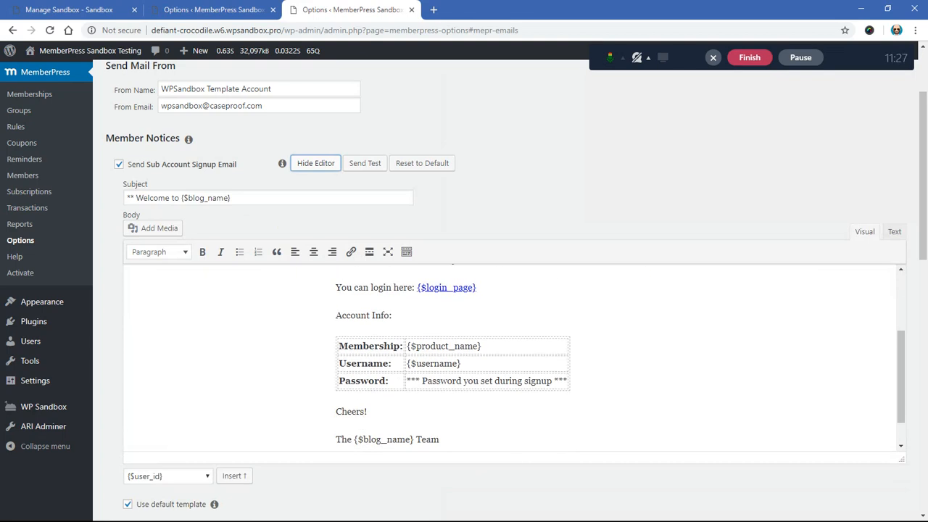
pyautogui.moveTo(407, 381); pyautogui.dragTo(569, 380)
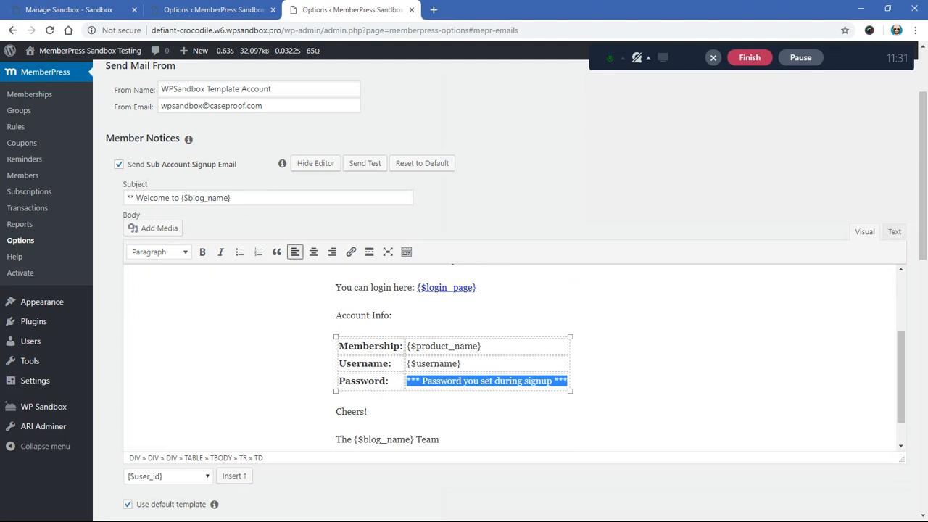
pyautogui.scroll(5, 508, 359)
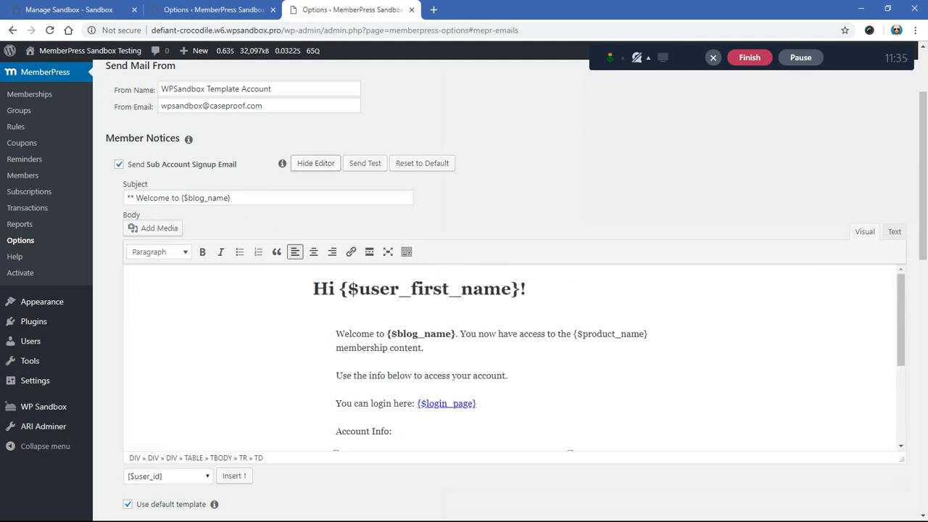
pyautogui.click(315, 163)
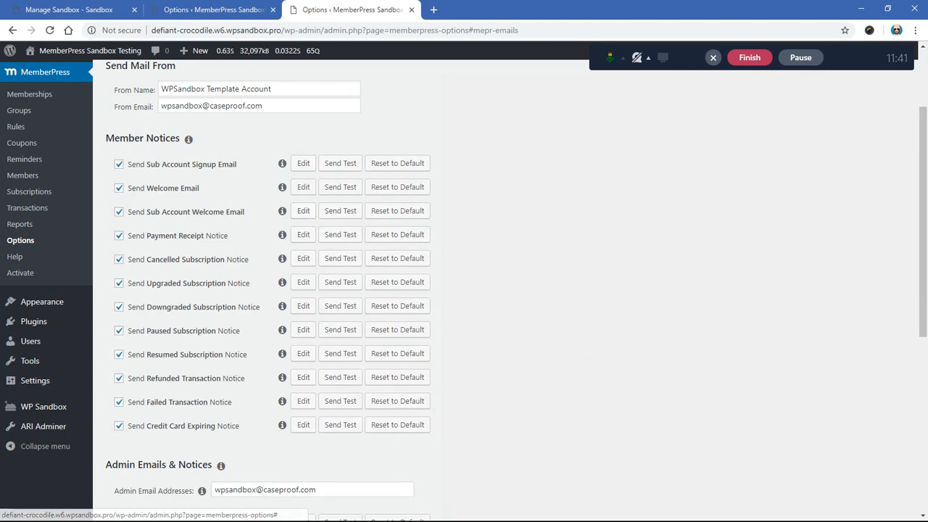
# Step: Open the Sub Account Welcome Email template and enlarge its body to read the message
pyautogui.click(303, 210)
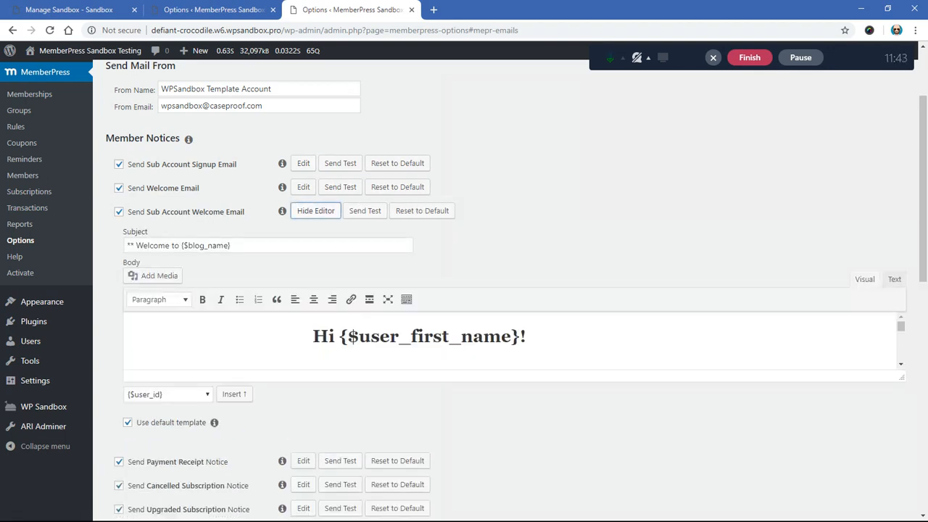
pyautogui.moveTo(901, 377); pyautogui.dragTo(901, 502)
pyautogui.scroll(-2, 901, 502)
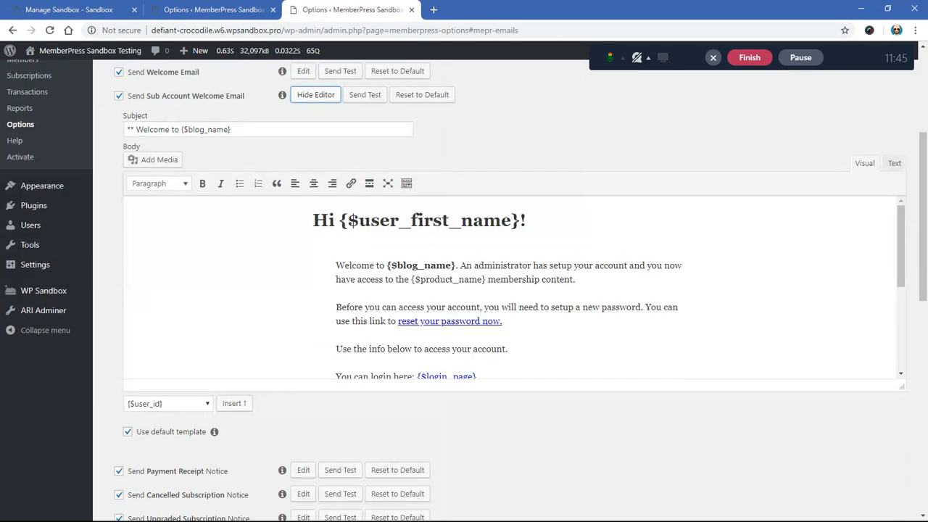
pyautogui.scroll(-1, 510, 288)
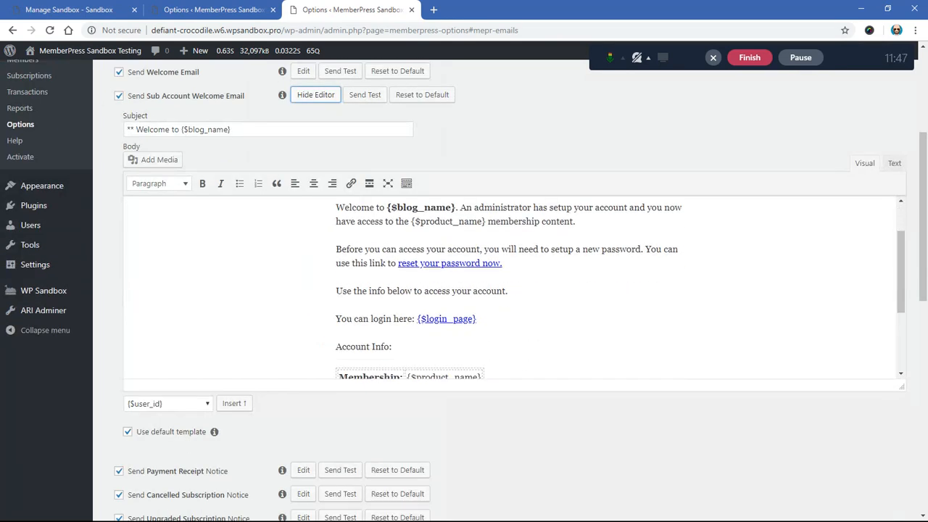
# Step: Examine the password setup instructions, login link and account info in the Sub Account Welcome Email, and close the template
pyautogui.moveTo(398, 249); pyautogui.dragTo(535, 249)
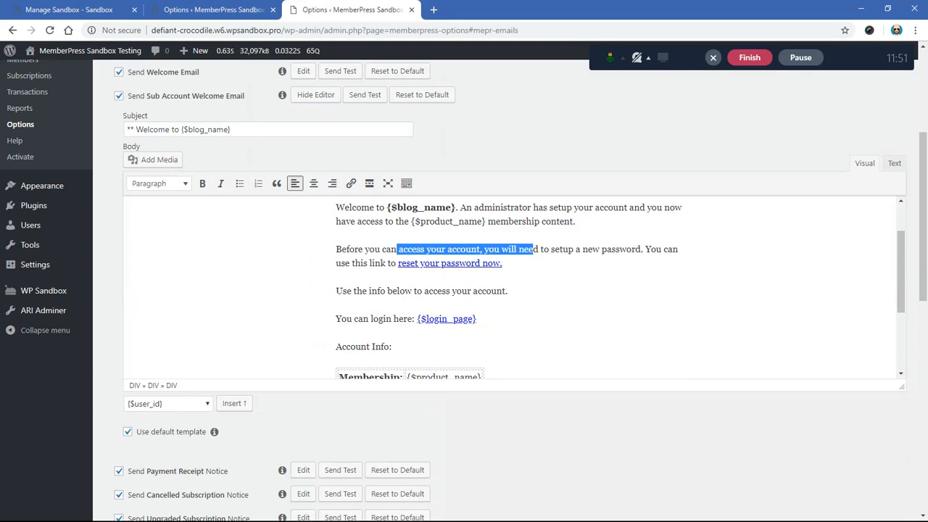
pyautogui.click(361, 262)
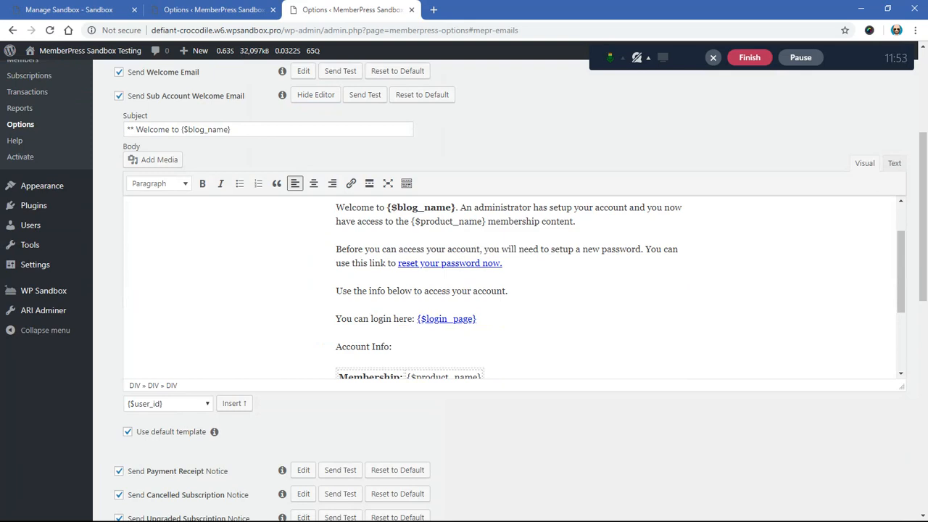
pyautogui.click(449, 263)
pyautogui.click(382, 249)
pyautogui.moveTo(359, 319); pyautogui.dragTo(477, 319)
pyautogui.click(476, 319)
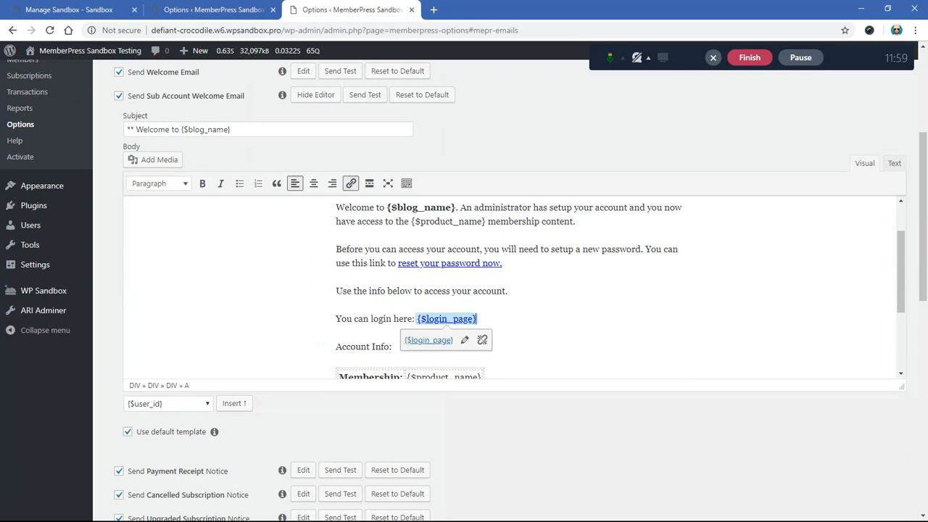
pyautogui.scroll(-3, 511, 290)
pyautogui.scroll(4, 512, 290)
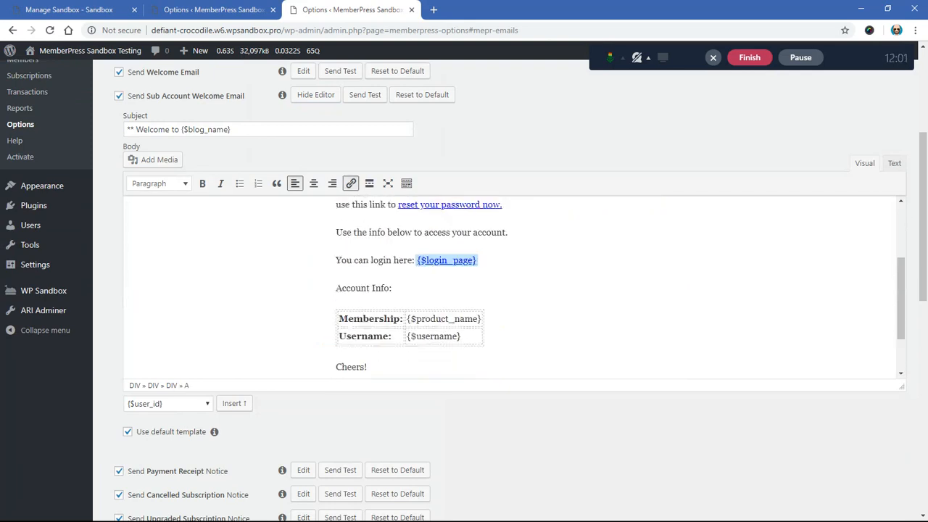
pyautogui.click(316, 95)
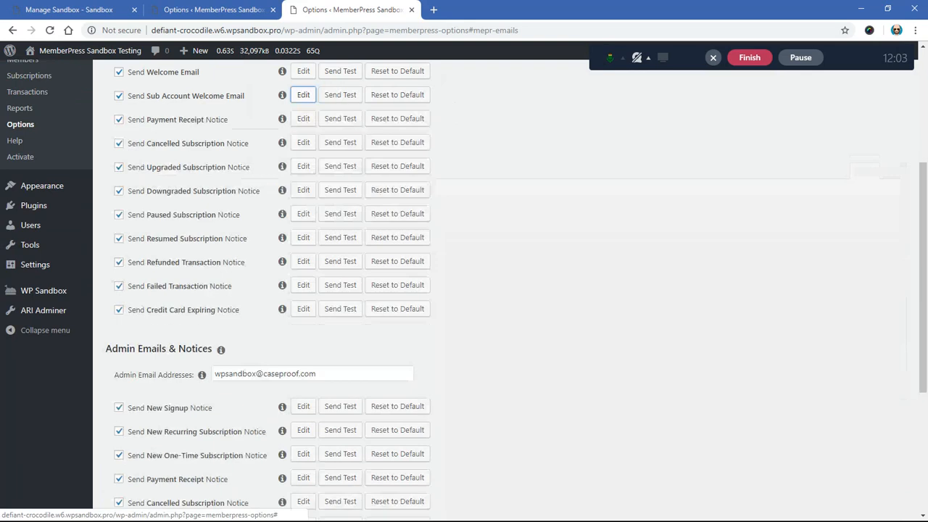
# Step: Look over the Member Notices and the Admin Emails & Notices in the email settings
pyautogui.scroll(1, 283, 224)
pyautogui.scroll(1, 283, 224)
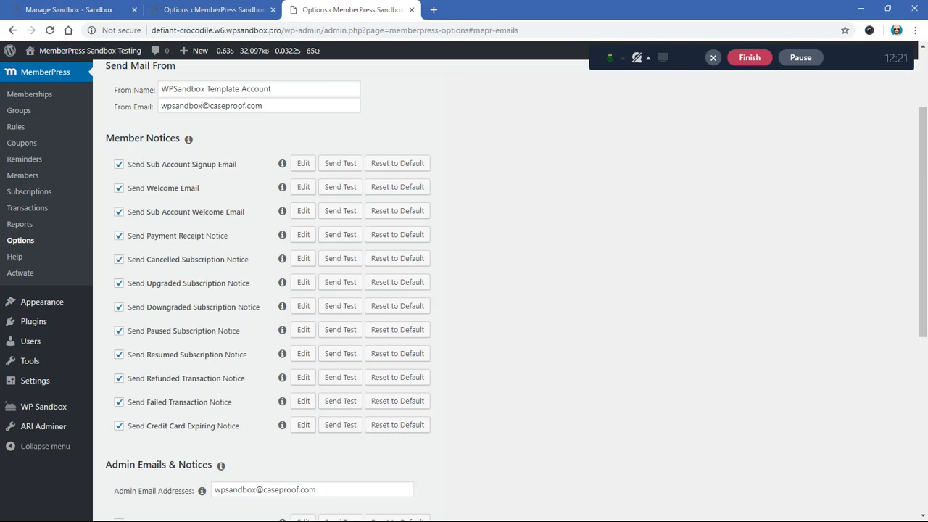
pyautogui.scroll(-5, 506, 290)
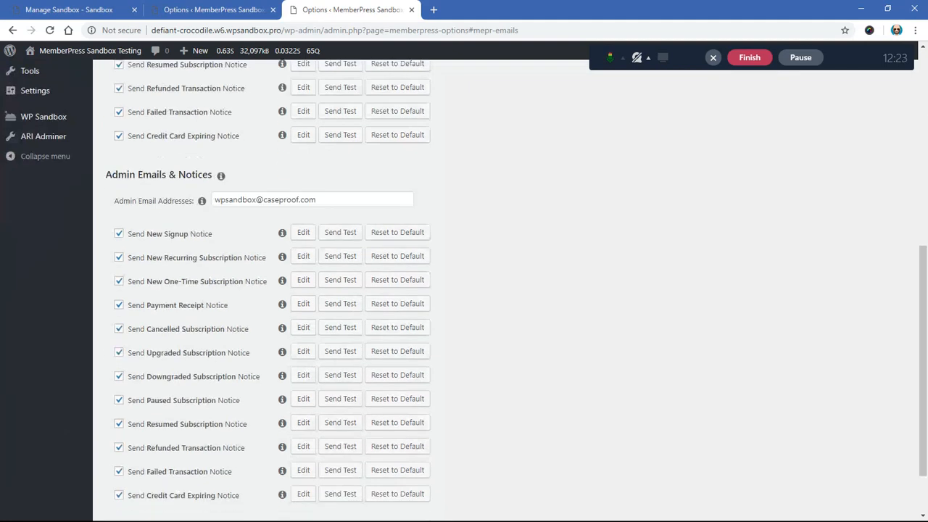
pyautogui.scroll(7, 506, 290)
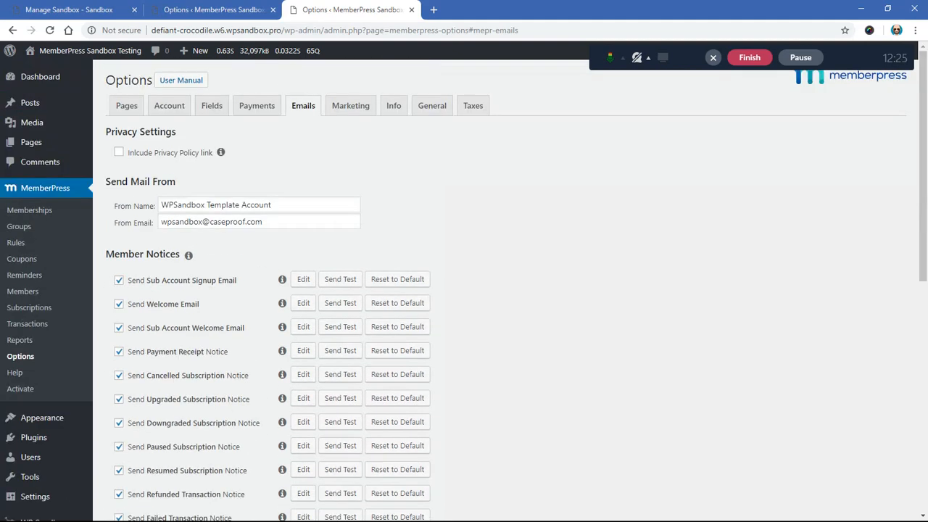